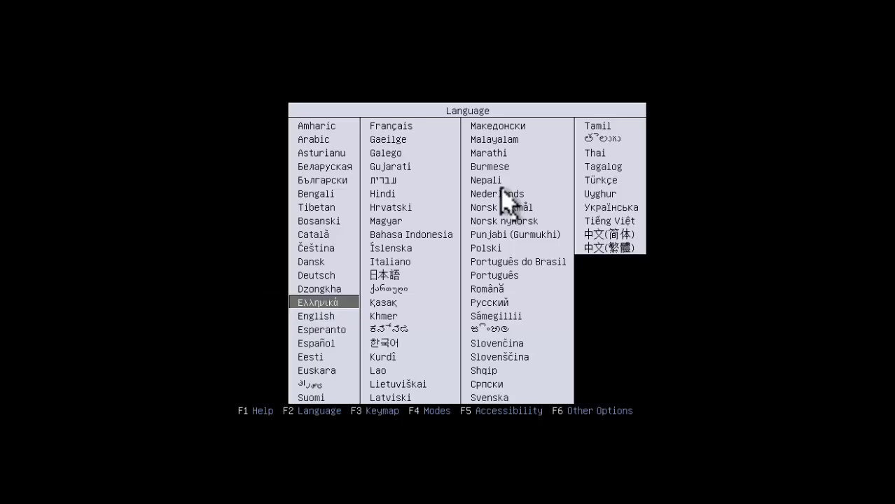
# Step: Keep English as the boot language and boot 'Try Lubuntu without installing'
pyautogui.press('Down')
pyautogui.press('Return')
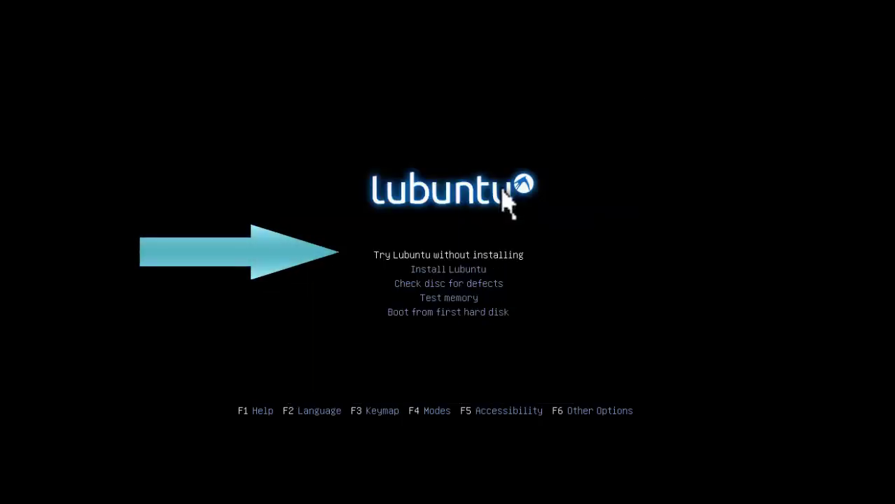
pyautogui.press('Down')
pyautogui.press('Up')
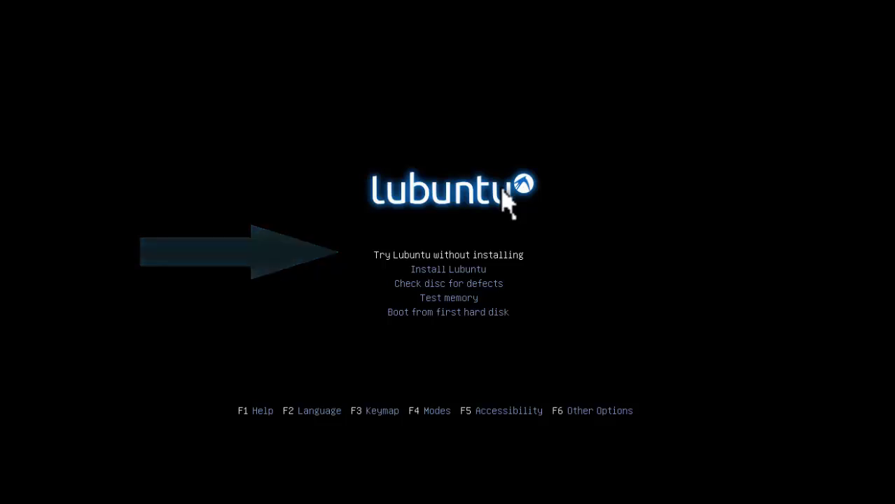
pyautogui.press('Return')
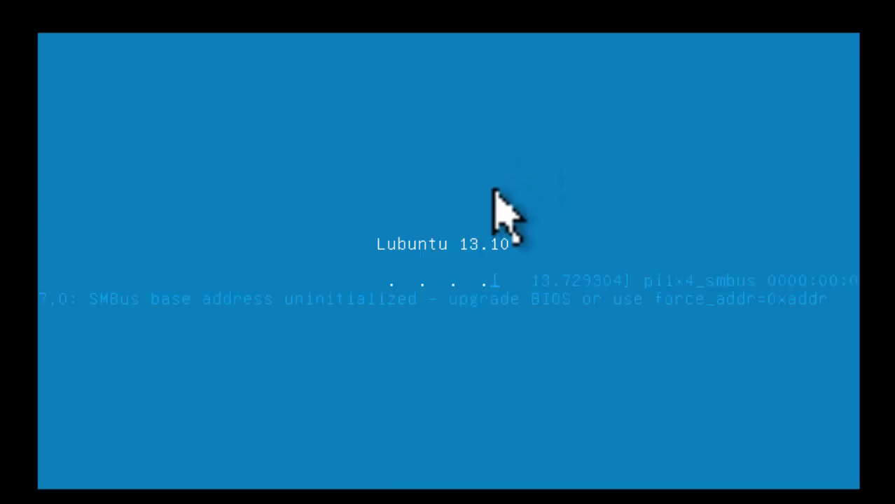
# Step: Wait for the live desktop to load, select the Install Lubuntu 13.10 icon, and open and close the application menu
pyautogui.click(481, 170)
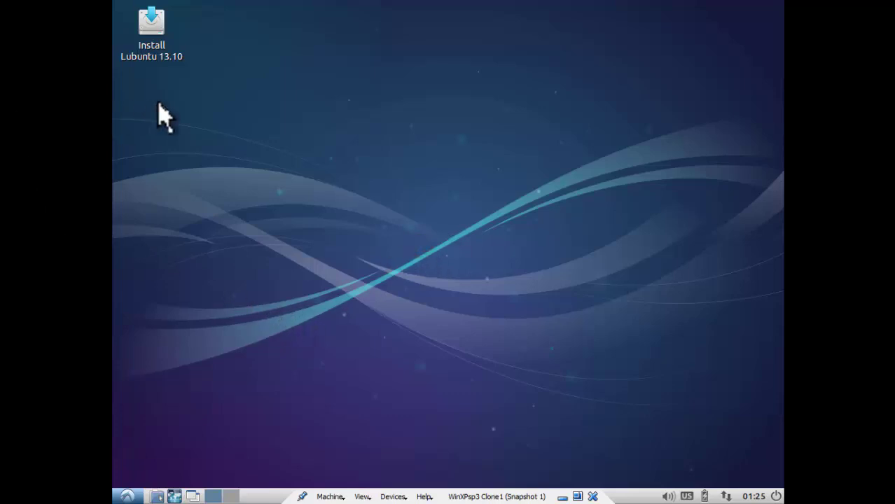
pyautogui.click(142, 42)
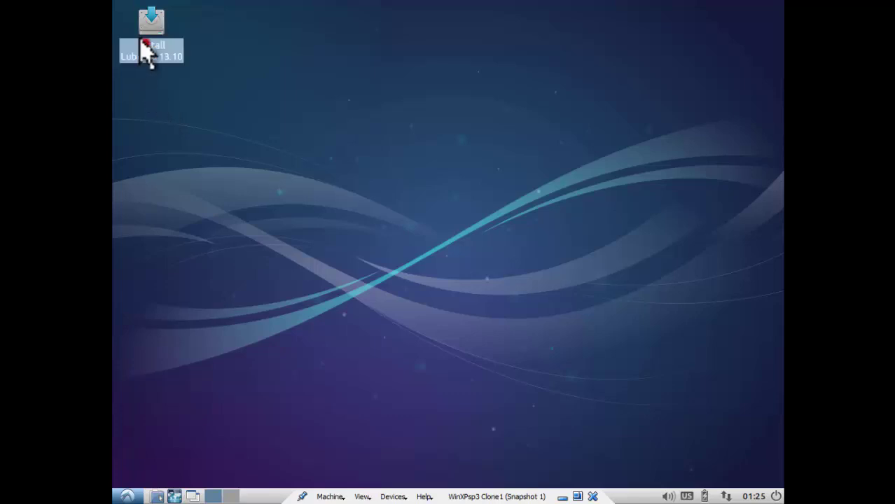
pyautogui.click(153, 135)
pyautogui.click(128, 496)
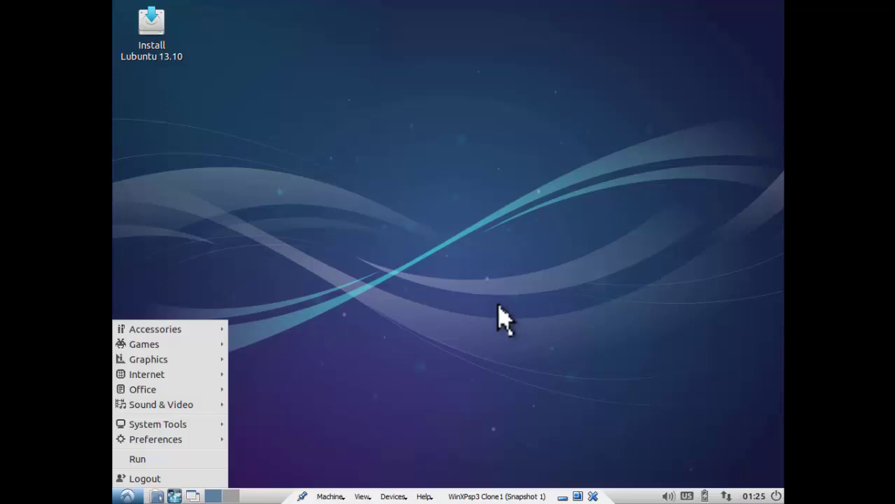
pyautogui.click(294, 161)
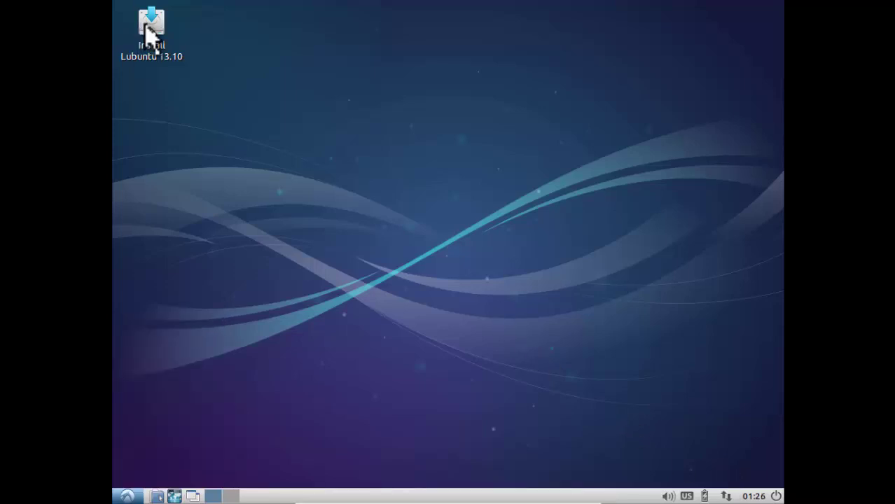
# Step: Launch Install Lubuntu 13.10, nudge its window into place and continue with English
pyautogui.doubleClick(149, 32)
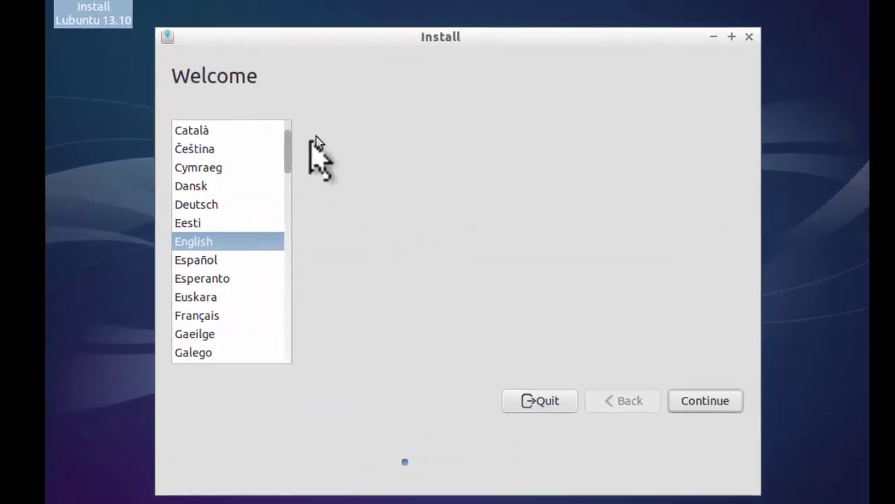
pyautogui.moveTo(295, 39)
pyautogui.mouseDown()
pyautogui.moveTo(306, 28)
pyautogui.moveTo(289, 44)
pyautogui.mouseUp()
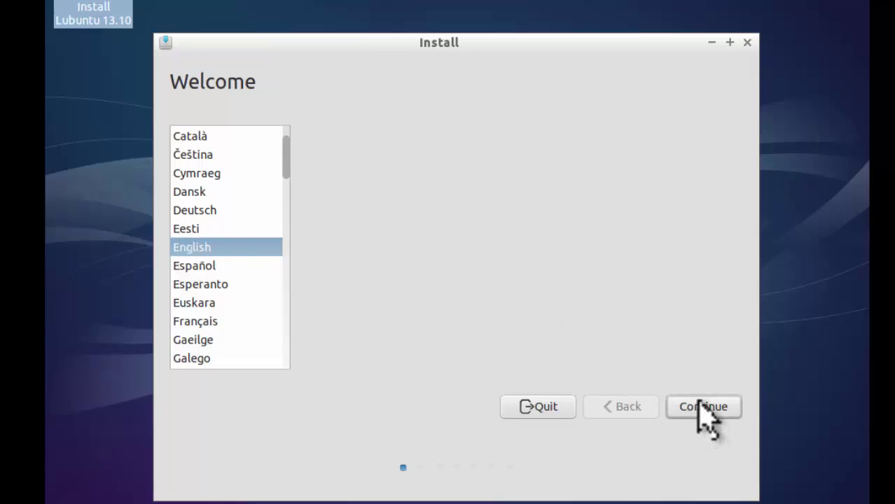
pyautogui.click(697, 400)
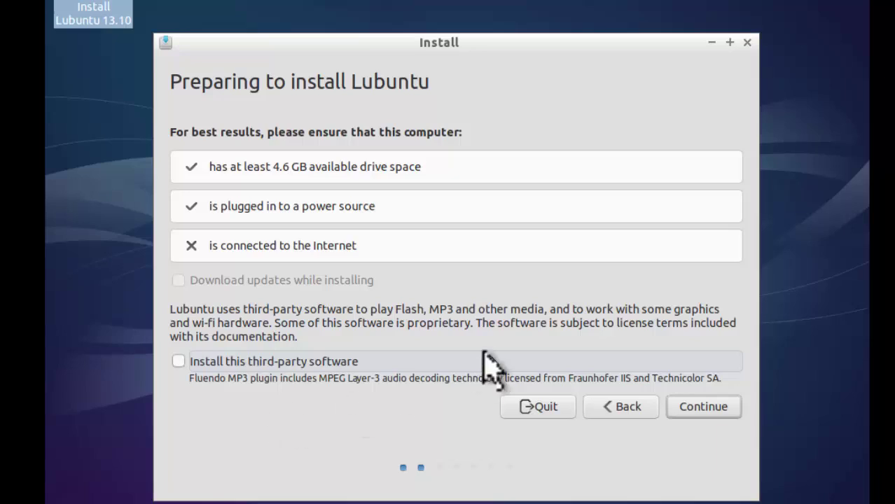
# Step: Pass the requirements check and install Lubuntu alongside Microsoft Windows XP Professional
pyautogui.click(699, 406)
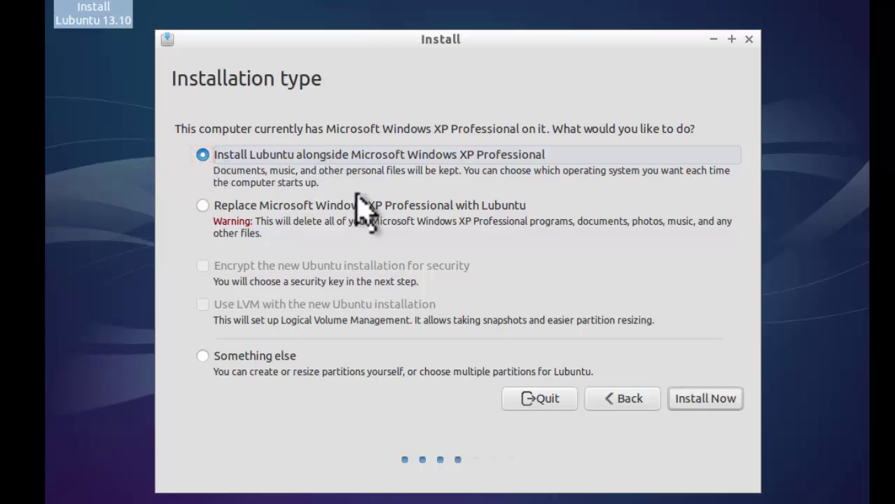
pyautogui.click(698, 402)
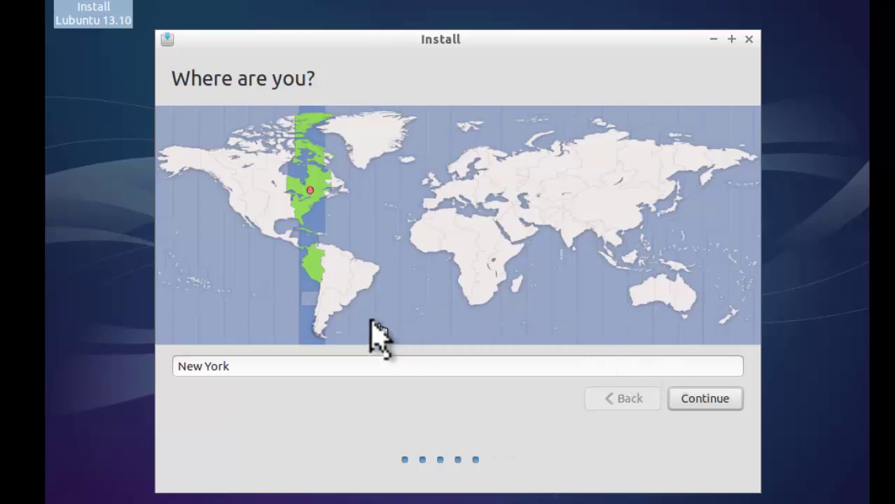
# Step: Pick Sri Lanka on the map so the location reads Colombo, then continue
pyautogui.click(567, 240)
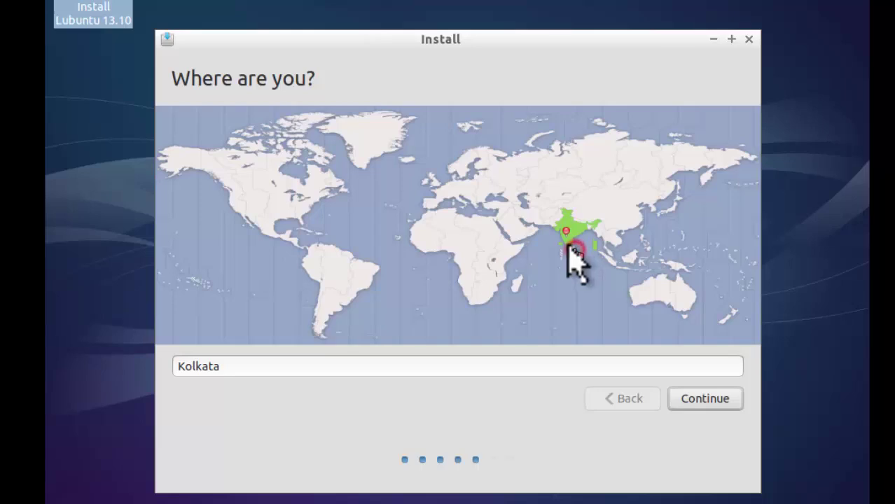
pyautogui.click(569, 247)
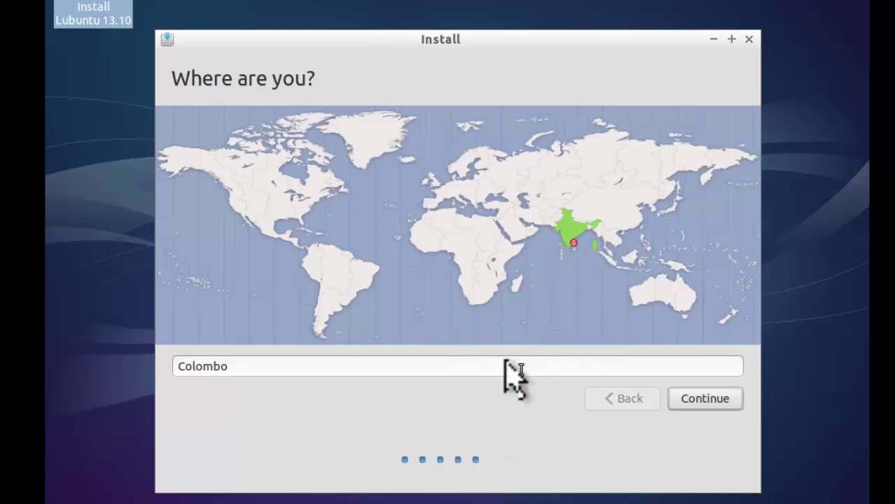
pyautogui.click(714, 401)
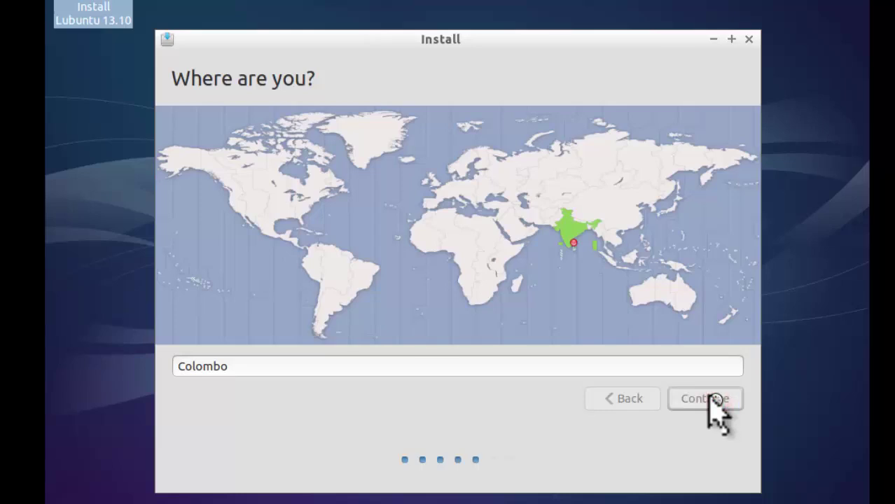
pyautogui.click(713, 399)
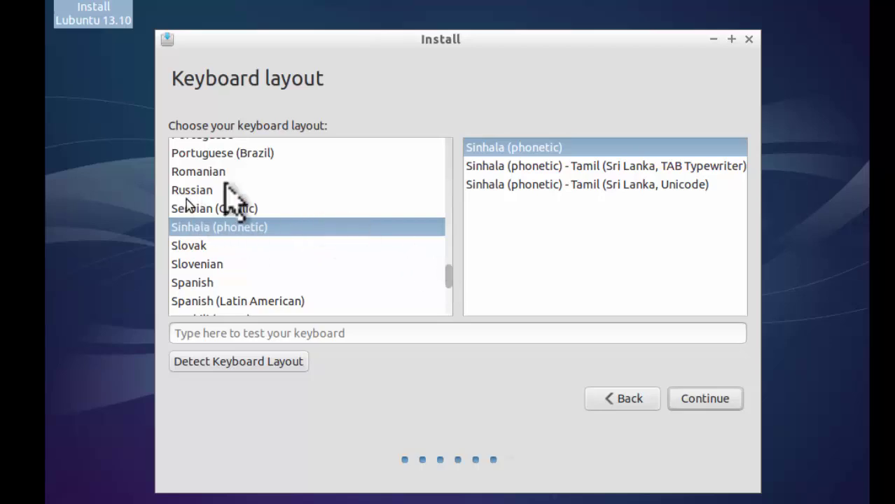
# Step: Choose English (US) from the scrolled layout list and continue
pyautogui.click(448, 276)
pyautogui.moveTo(445, 273); pyautogui.dragTo(440, 181)
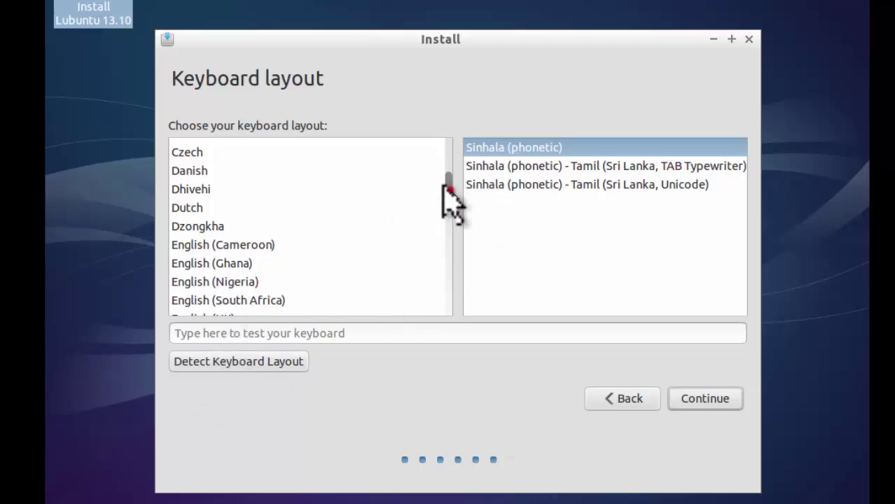
pyautogui.moveTo(443, 186); pyautogui.dragTo(442, 191)
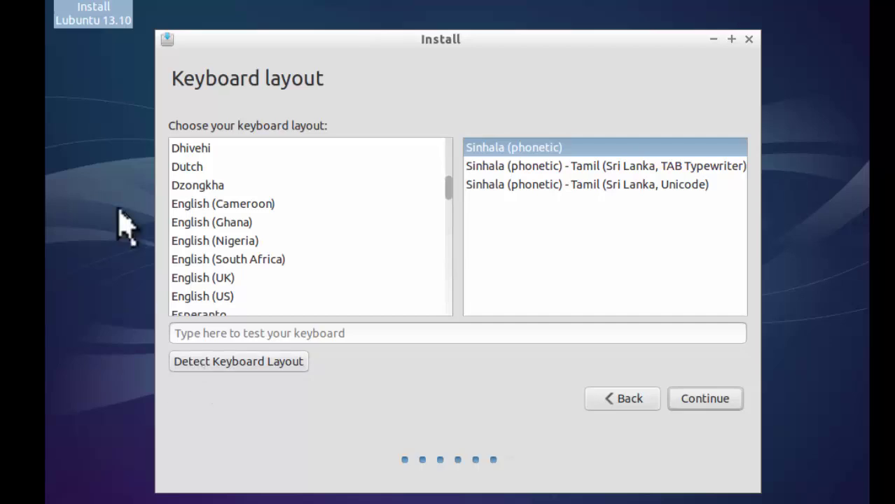
pyautogui.click(179, 296)
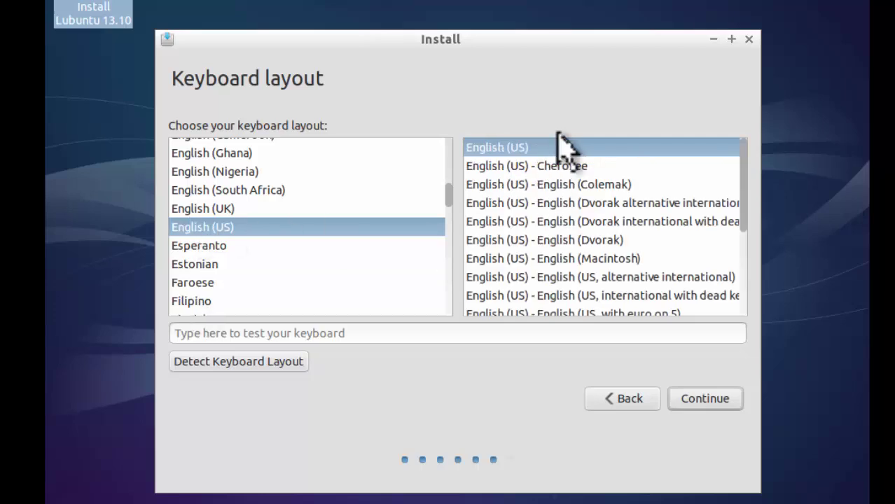
pyautogui.click(702, 397)
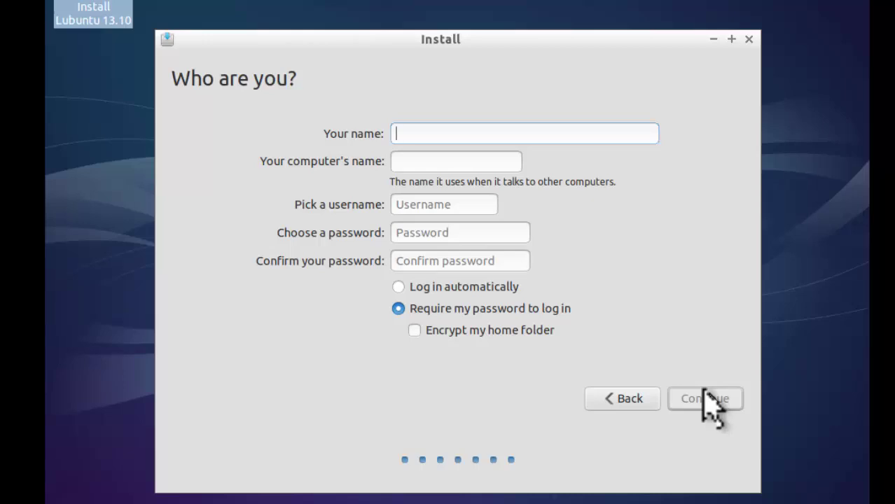
# Step: Enter the user's full name and replace the computer name with lubuntu1
pyautogui.write('P')
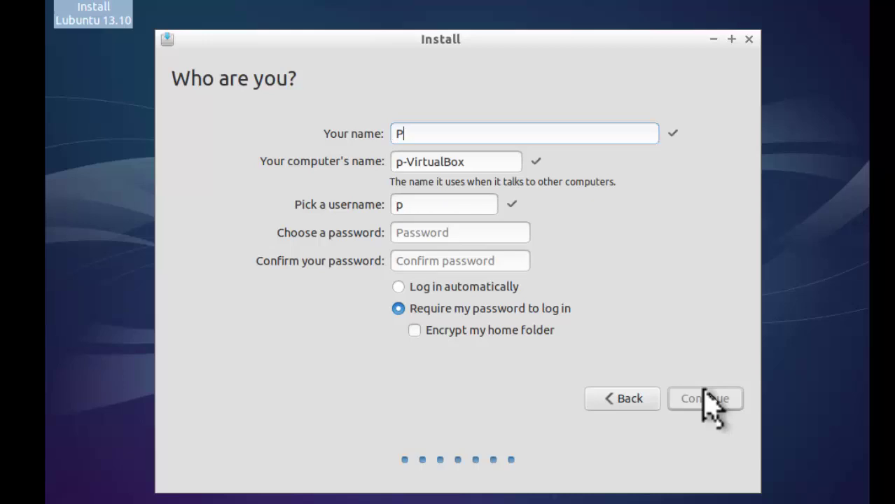
pyautogui.write('rasad')
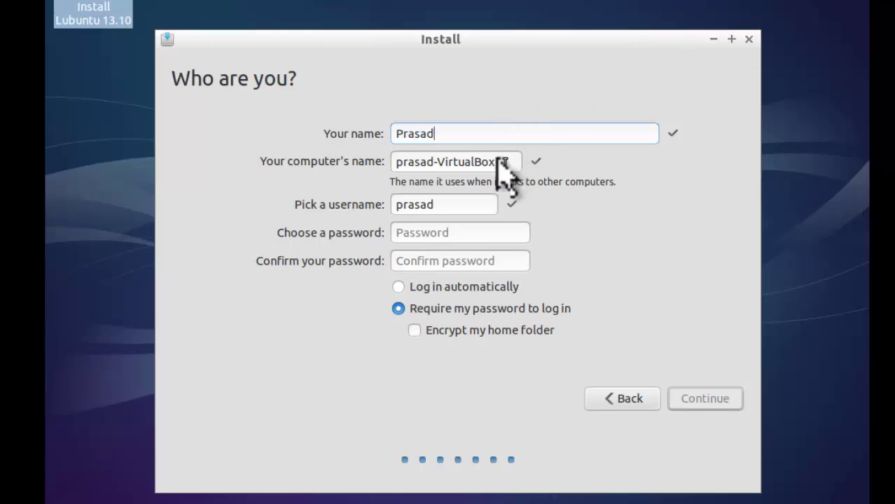
pyautogui.moveTo(503, 162); pyautogui.dragTo(279, 156)
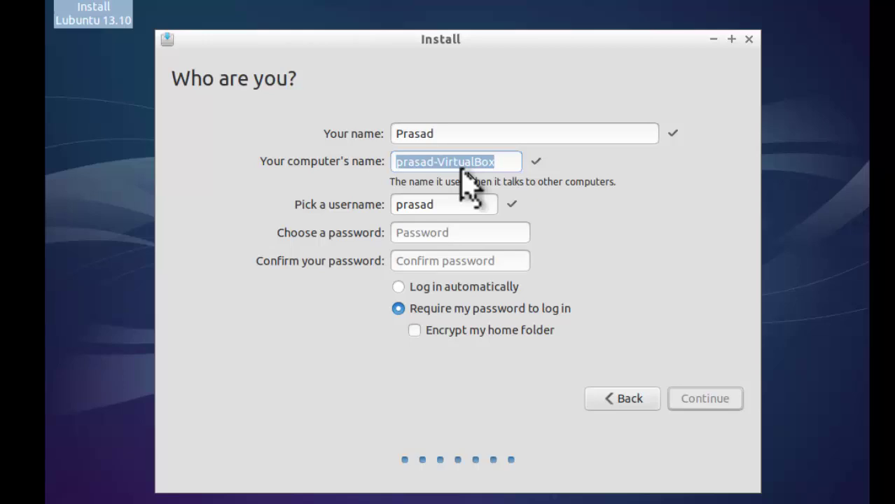
pyautogui.write('lubu')
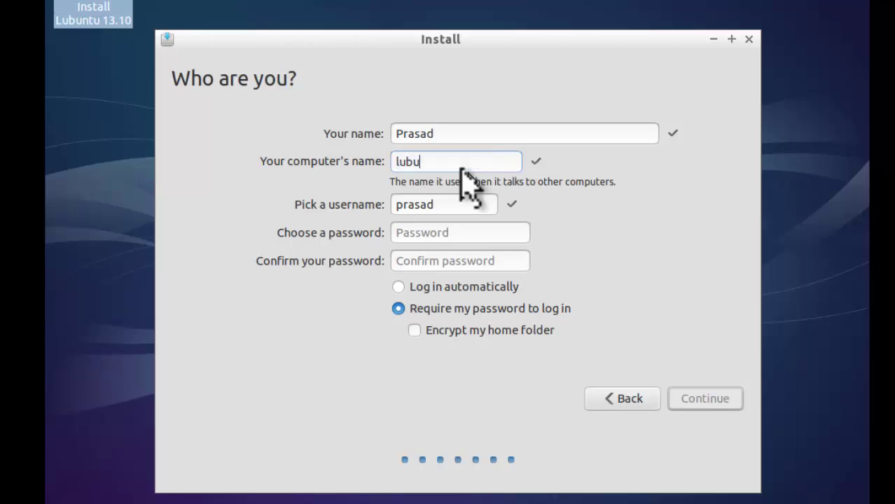
pyautogui.write('ntu')
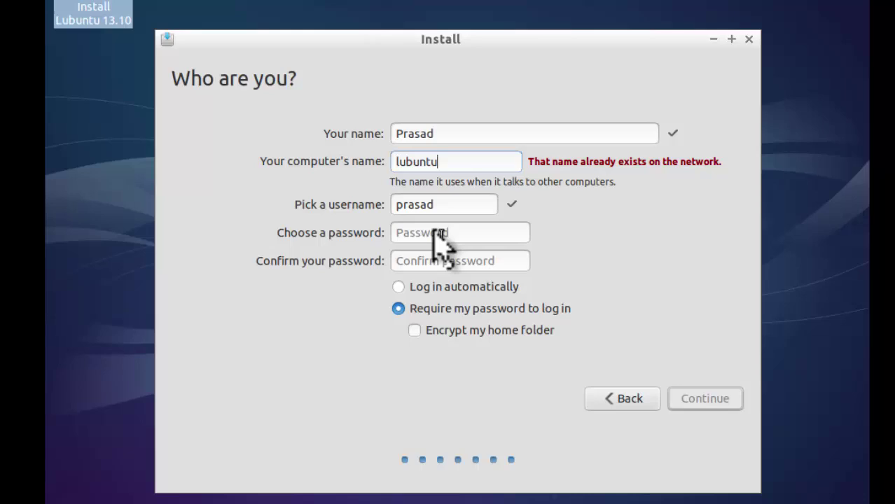
pyautogui.write('1')
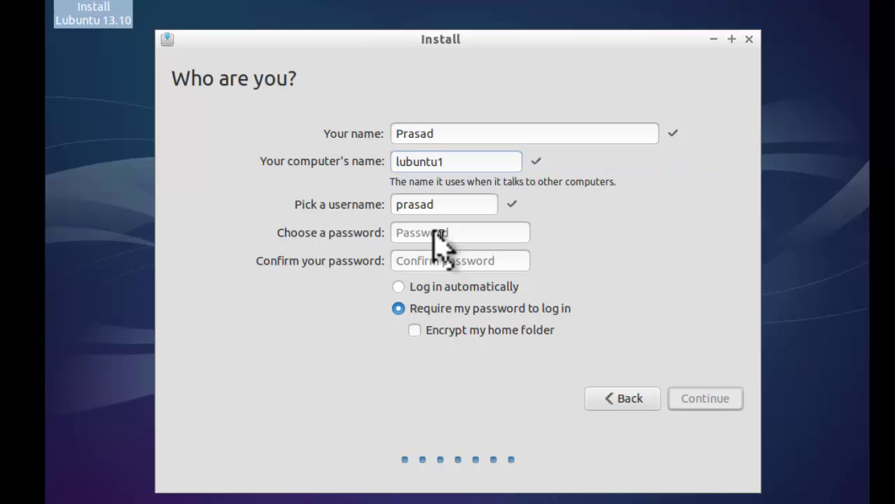
# Step: Type the account password, confirm it, and keep 'Require my password to log in' selected
pyautogui.click(434, 234)
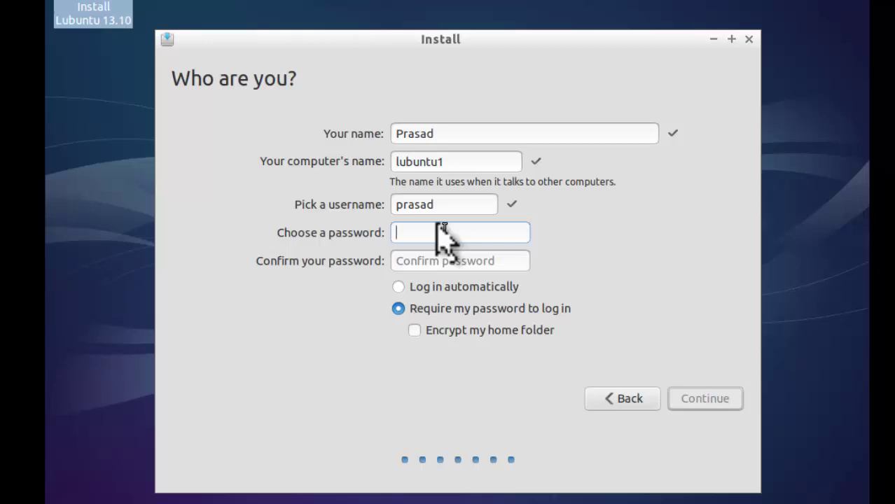
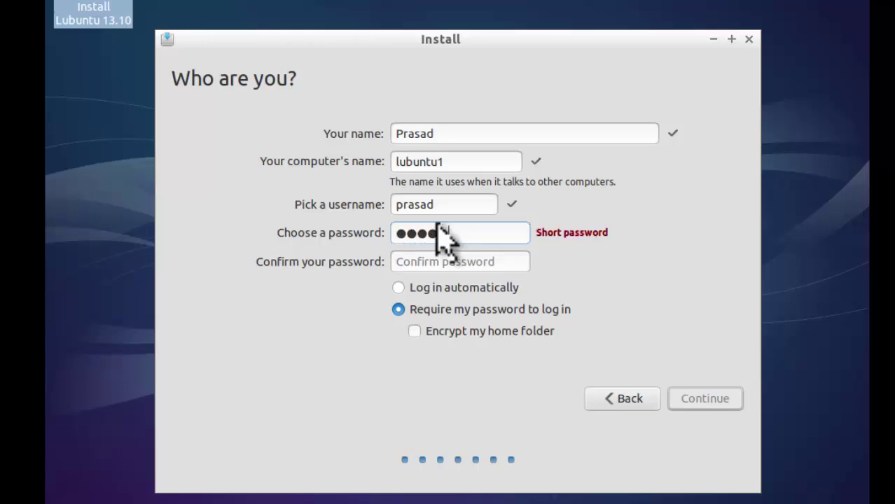
pyautogui.press('Tab')
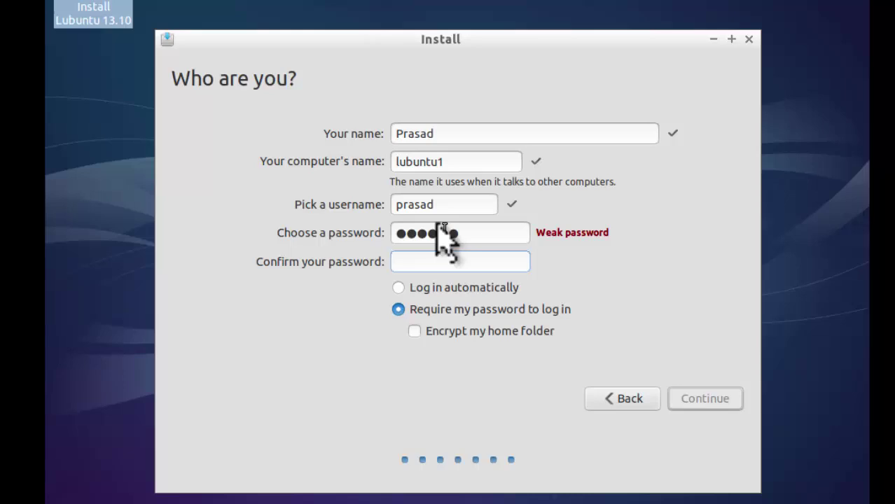
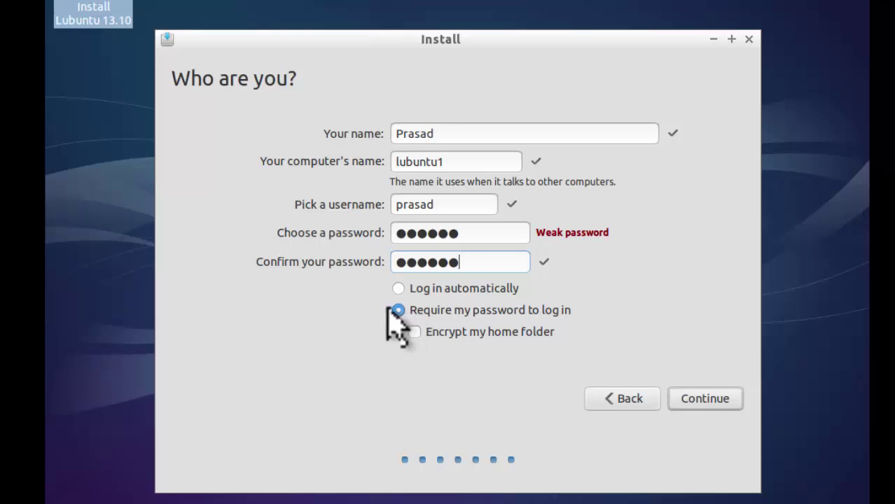
pyautogui.click(390, 310)
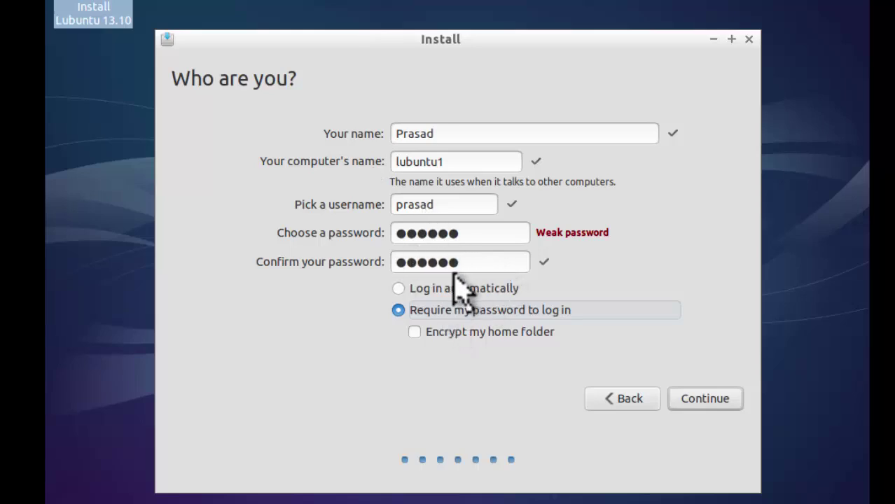
# Step: Continue with these account details and let the installation run until Installation Complete appears
pyautogui.click(693, 396)
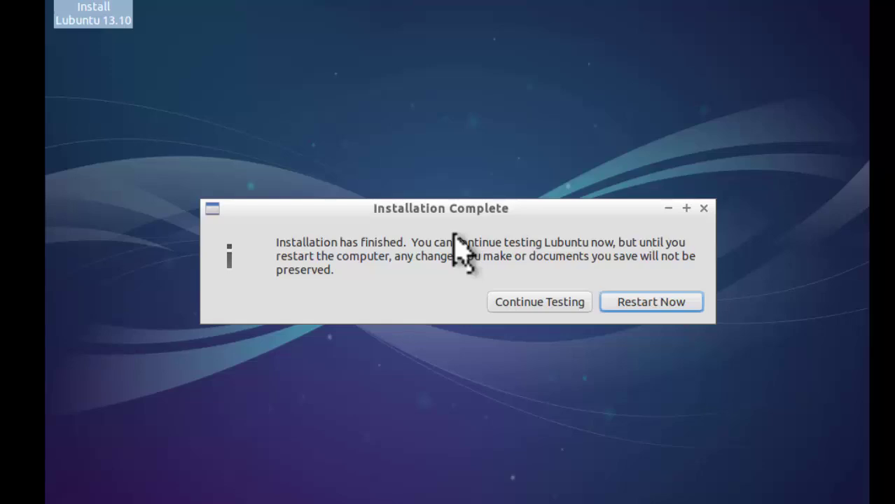
# Step: Choose Restart Now in the Installation Complete dialog
pyautogui.click(652, 304)
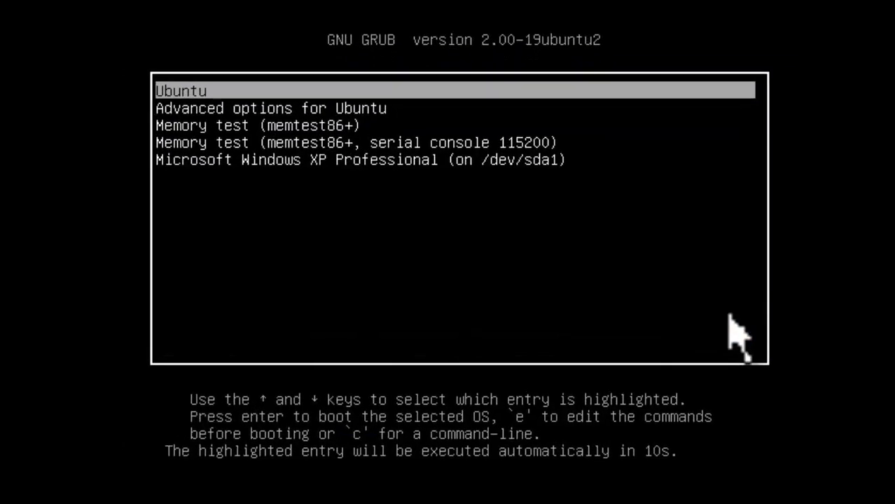
# Step: Highlight 'Microsoft Windows XP Professional (on /dev/sda1)' in the GRUB menu and boot it
pyautogui.press('Up')
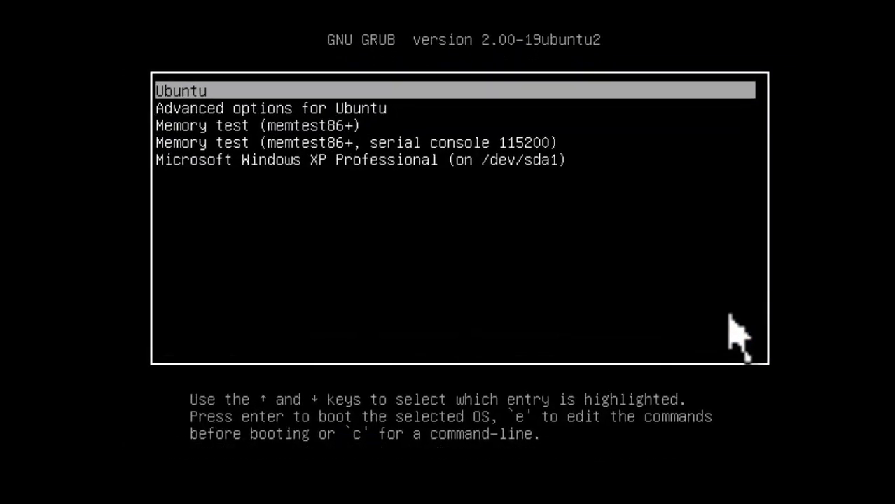
pyautogui.press('Down')
pyautogui.press('Up')
pyautogui.press('Down')
pyautogui.press('Down')
pyautogui.press('Down')
pyautogui.press('Down')
pyautogui.press('Up')
pyautogui.press('Up')
pyautogui.press('Up')
pyautogui.press('Up')
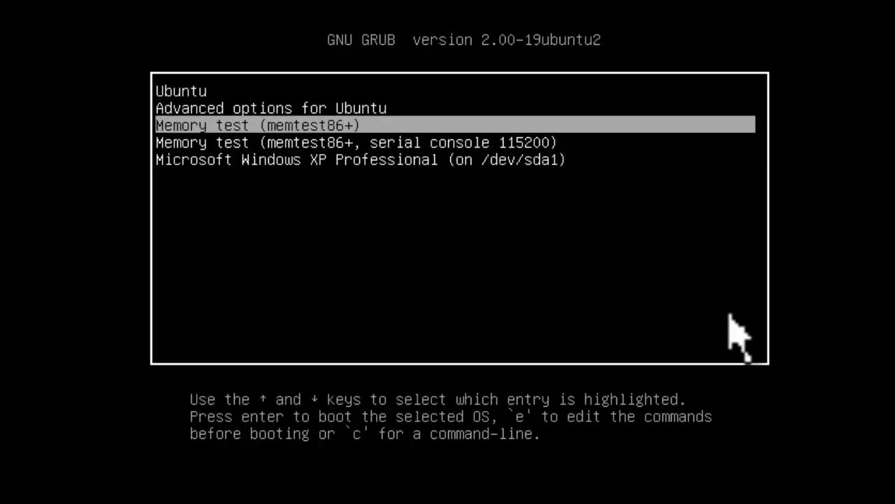
pyautogui.press('Down')
pyautogui.press('Up')
pyautogui.press('Down')
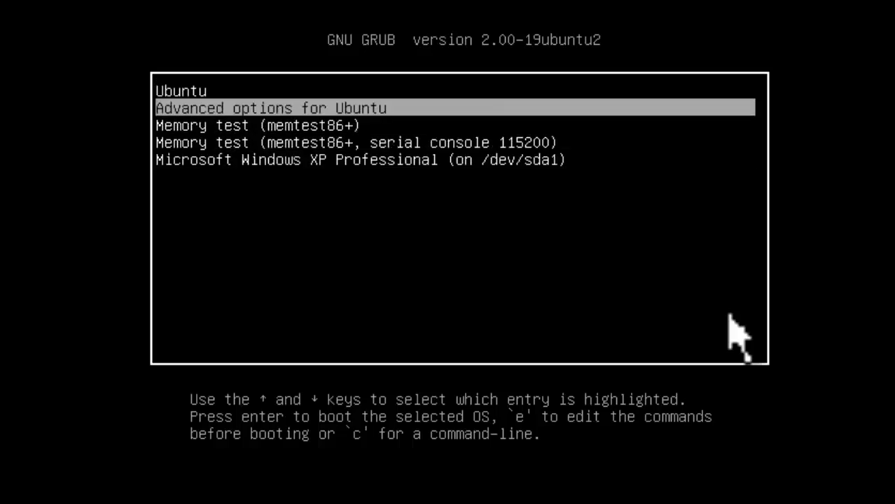
pyautogui.press('Up')
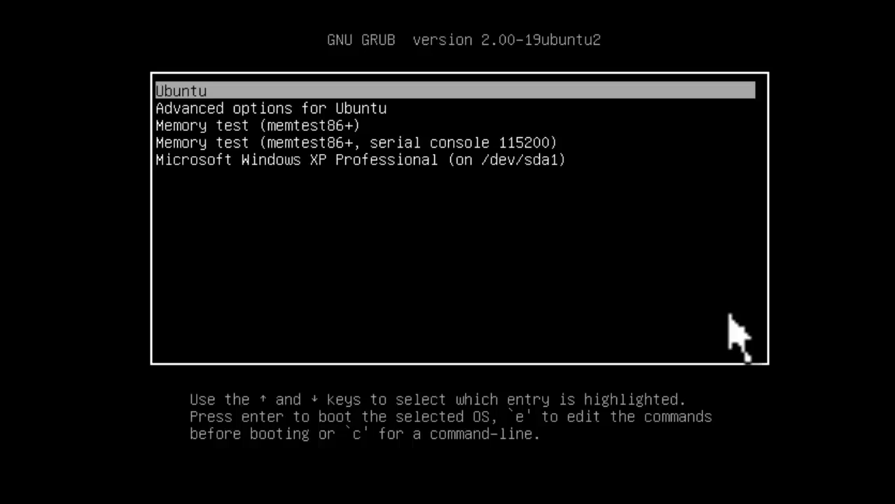
pyautogui.press('Down')
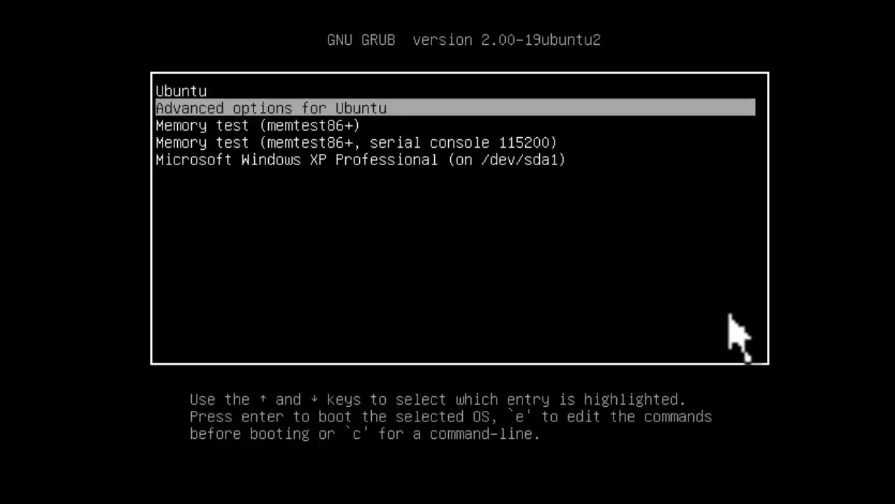
pyautogui.press('Up')
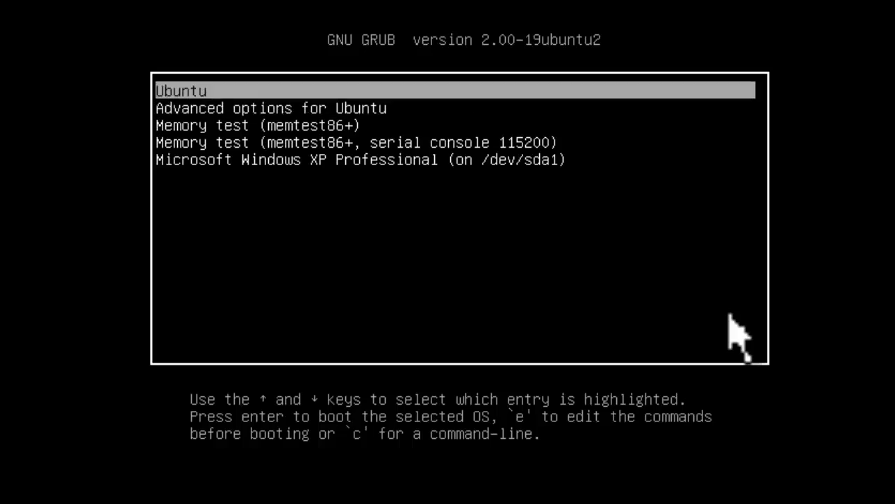
pyautogui.press('Down')
pyautogui.press('Down')
pyautogui.press('Down')
pyautogui.press('Down')
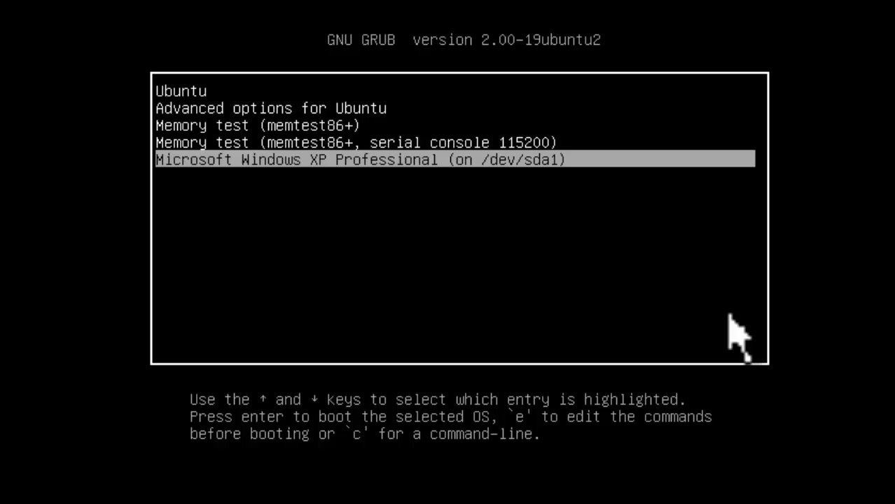
pyautogui.press('Up')
pyautogui.press('Up')
pyautogui.press('Down')
pyautogui.press('Down')
pyautogui.press('Up')
pyautogui.press('Down')
pyautogui.press('Up')
pyautogui.press('Down')
pyautogui.press('Up')
pyautogui.press('Down')
pyautogui.press('Return')
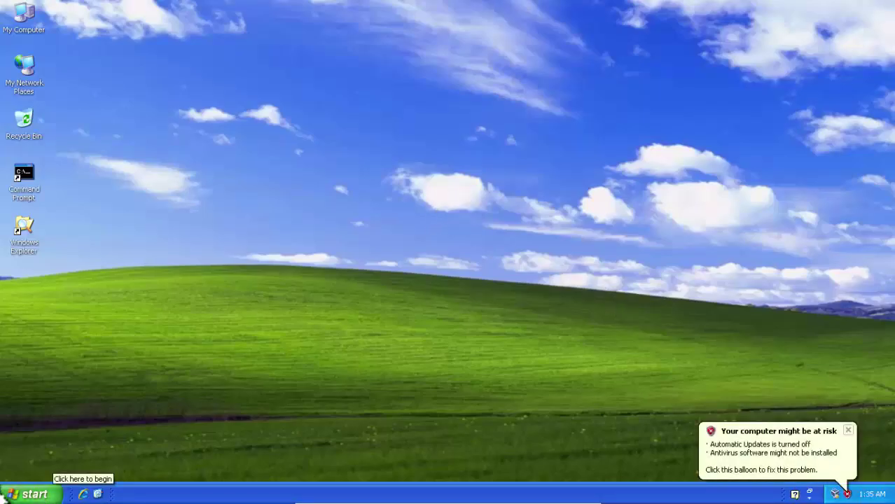
# Step: Open Windows Explorer and expand My Computer to show the contents of Local Disk (C:)
pyautogui.click(26, 490)
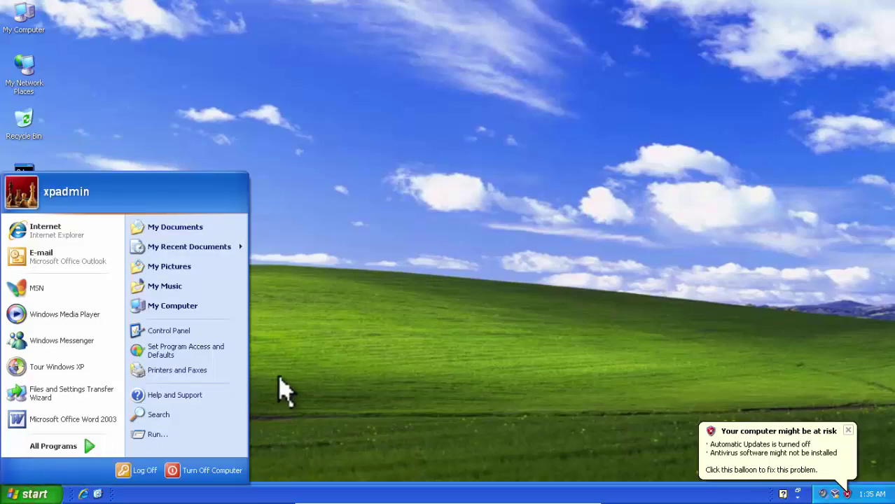
pyautogui.click(308, 382)
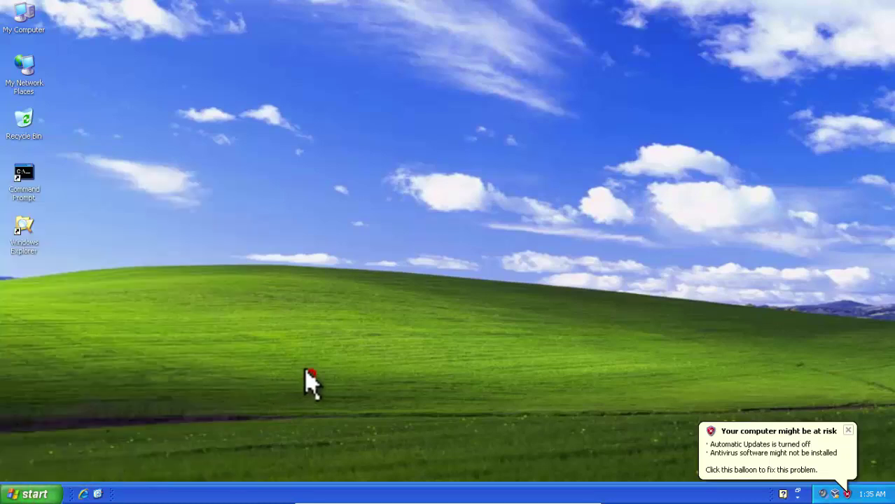
pyautogui.doubleClick(16, 231)
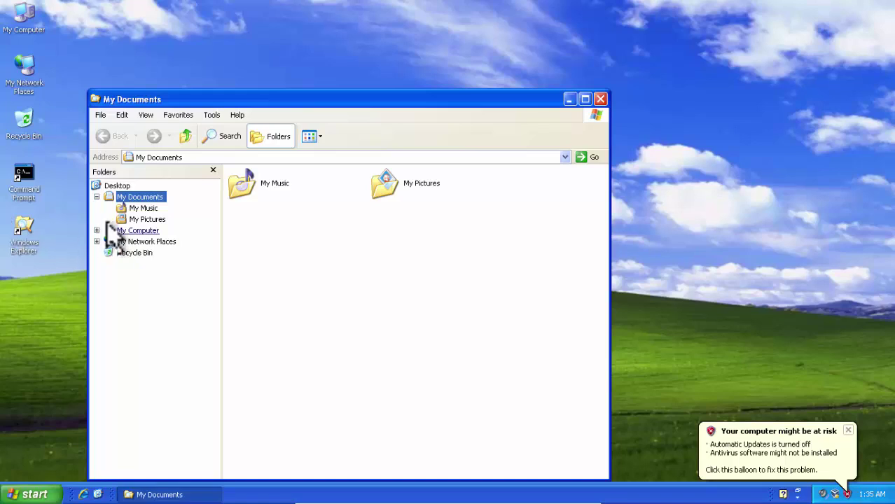
pyautogui.click(98, 231)
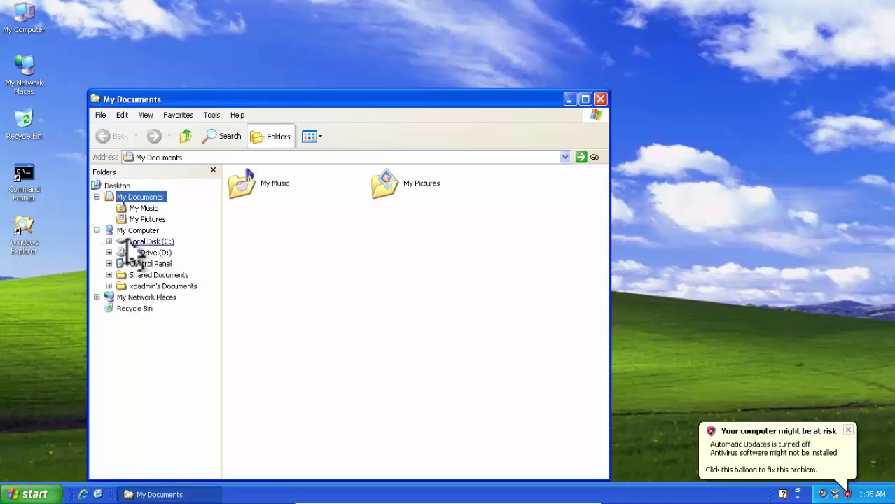
pyautogui.click(108, 242)
pyautogui.click(147, 242)
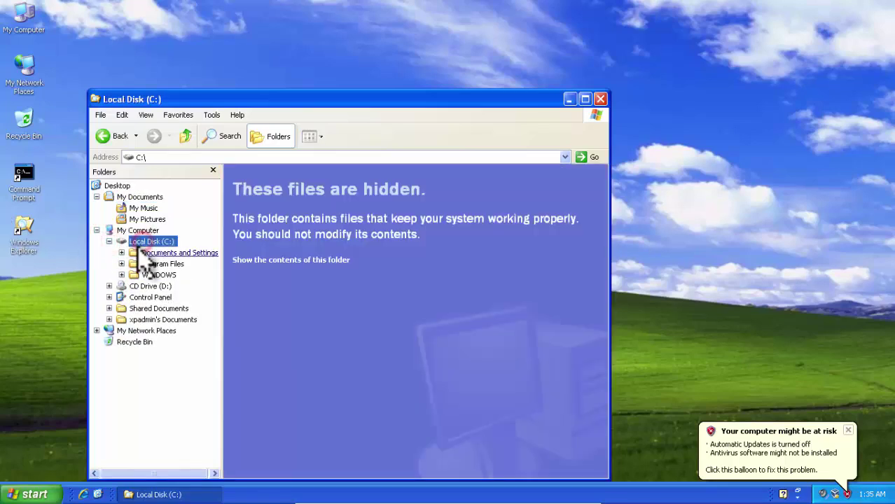
# Step: Browse the Program Files and WINDOWS folders on C:, then close Explorer
pyautogui.doubleClick(151, 264)
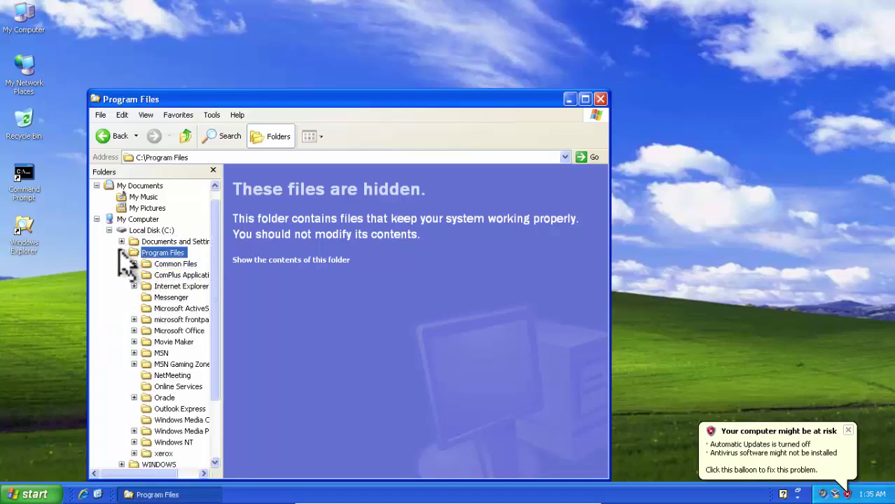
pyautogui.click(121, 252)
pyautogui.click(140, 275)
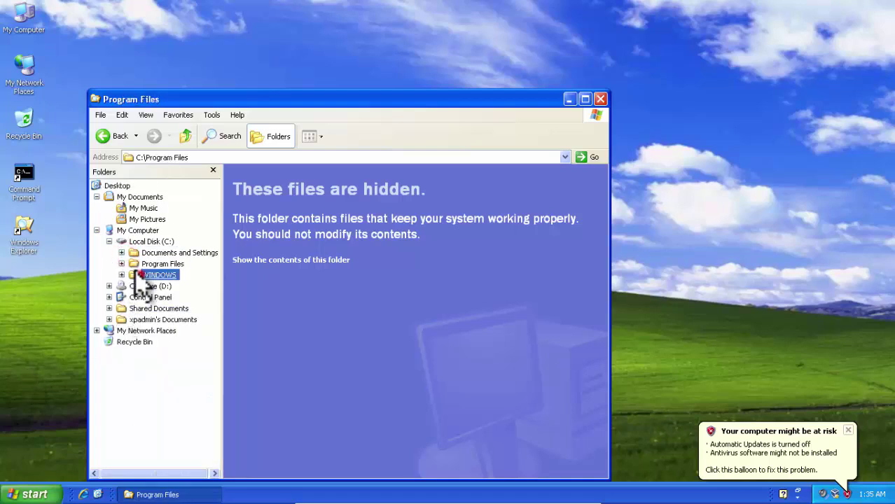
pyautogui.click(600, 98)
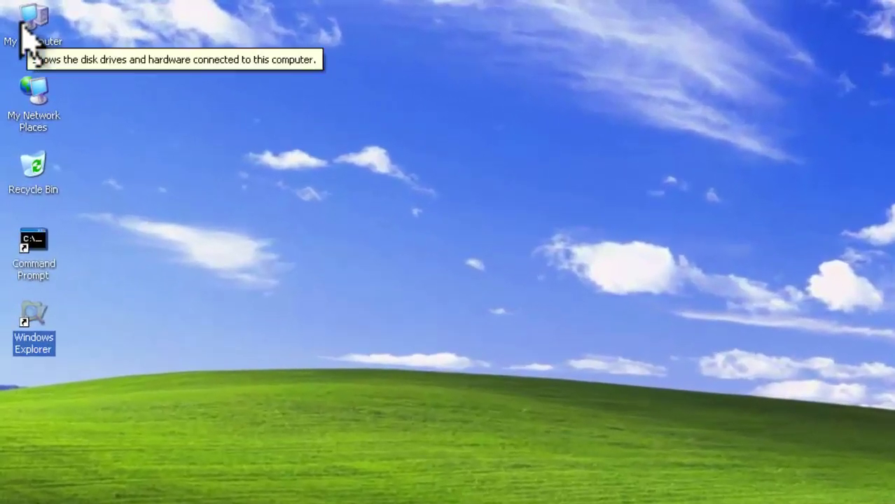
# Step: In Computer Management's Disk Management, inspect Disk 0's 6.20 GB and 1021 MB unknown partitions
pyautogui.rightClick(20, 25)
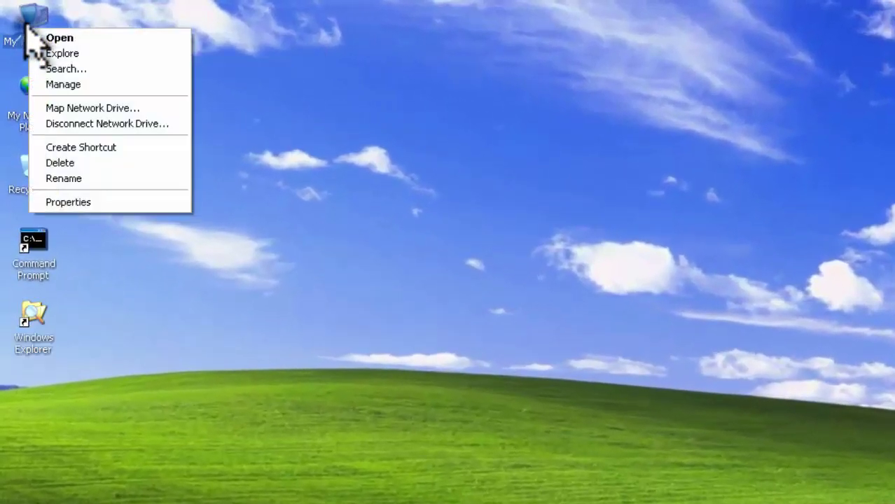
pyautogui.click(97, 85)
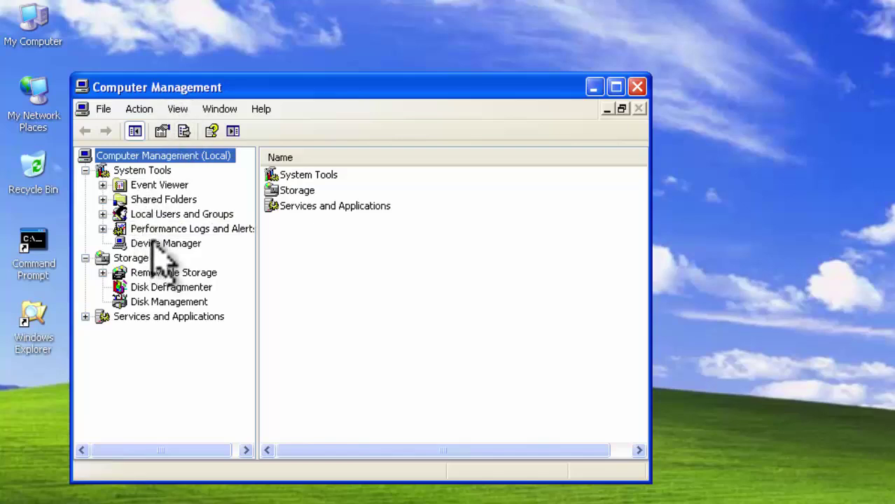
pyautogui.click(156, 243)
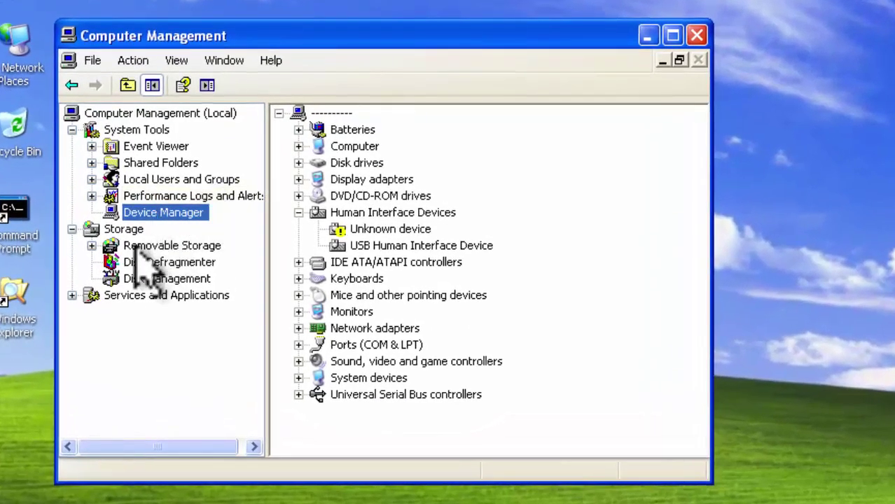
pyautogui.click(142, 279)
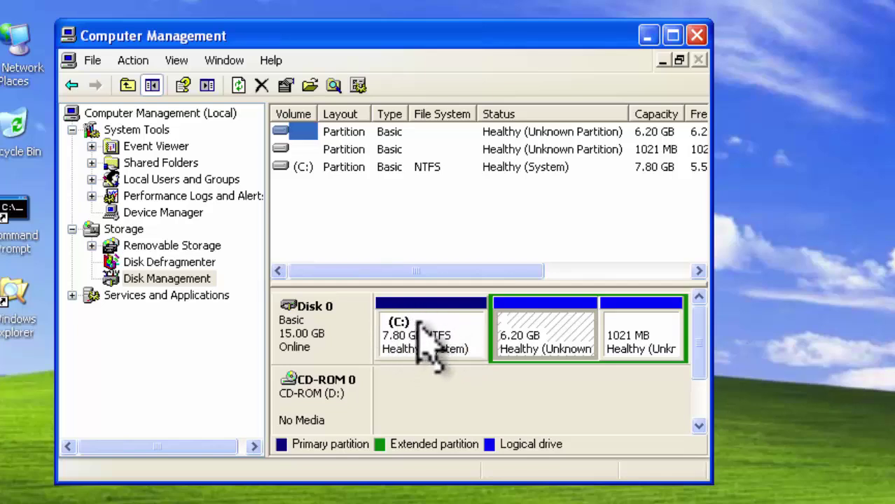
pyautogui.click(556, 318)
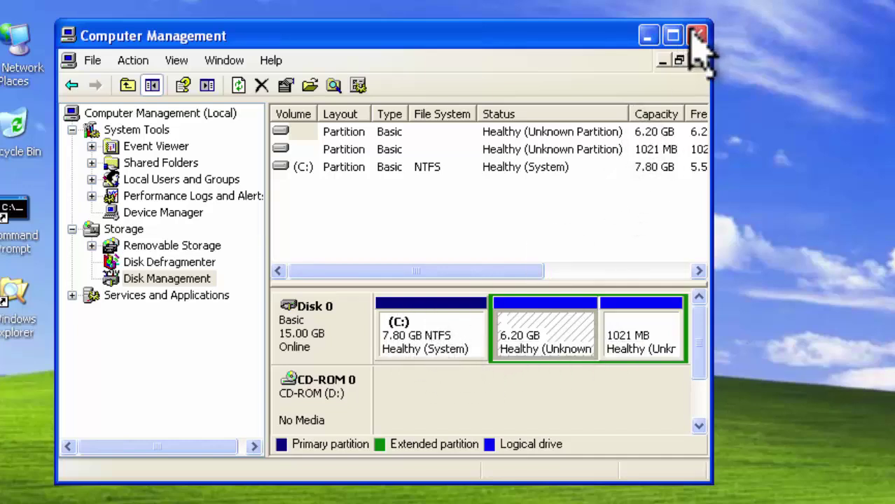
# Step: Close Computer Management and bring up Windows XP's Turn off computer dialog
pyautogui.click(698, 37)
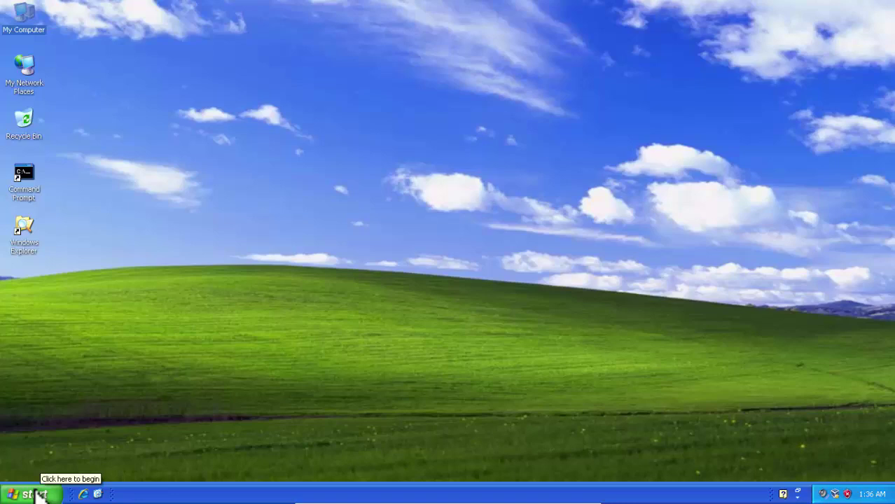
pyautogui.click(36, 494)
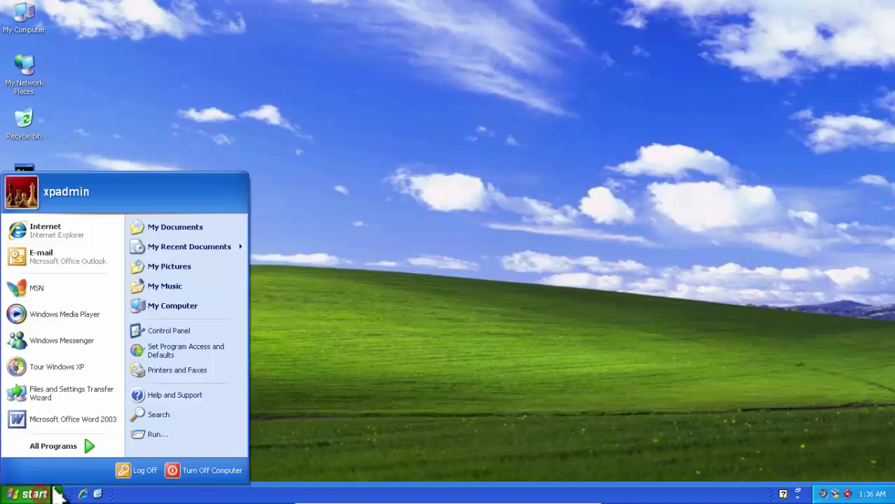
pyautogui.click(198, 471)
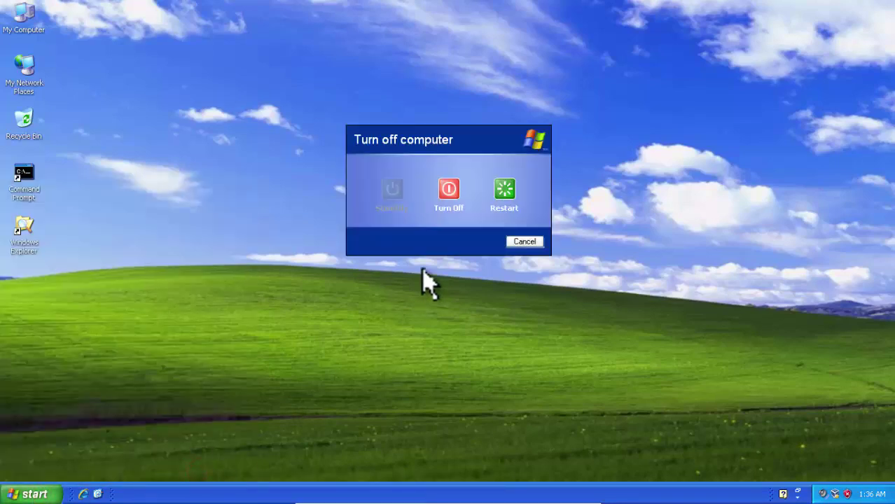
# Step: Restart Windows XP, halt the GRUB countdown, and boot Ubuntu from the menu
pyautogui.click(502, 189)
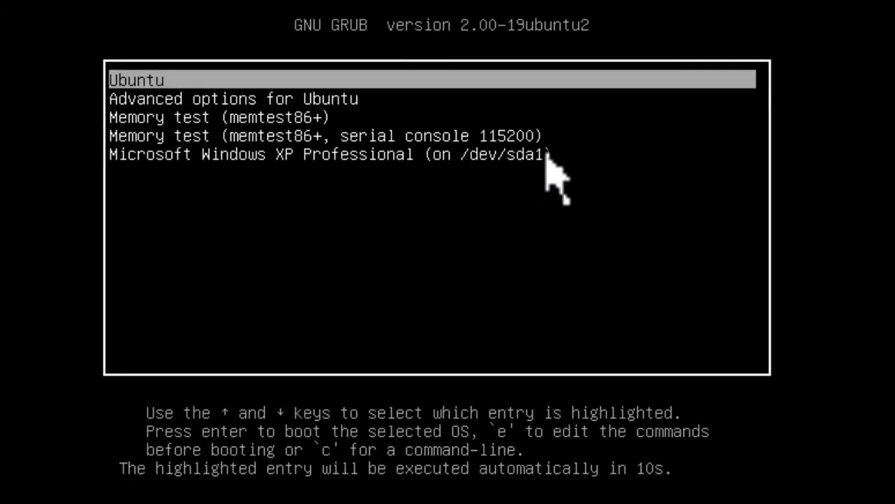
pyautogui.press('Down')
pyautogui.press('Up')
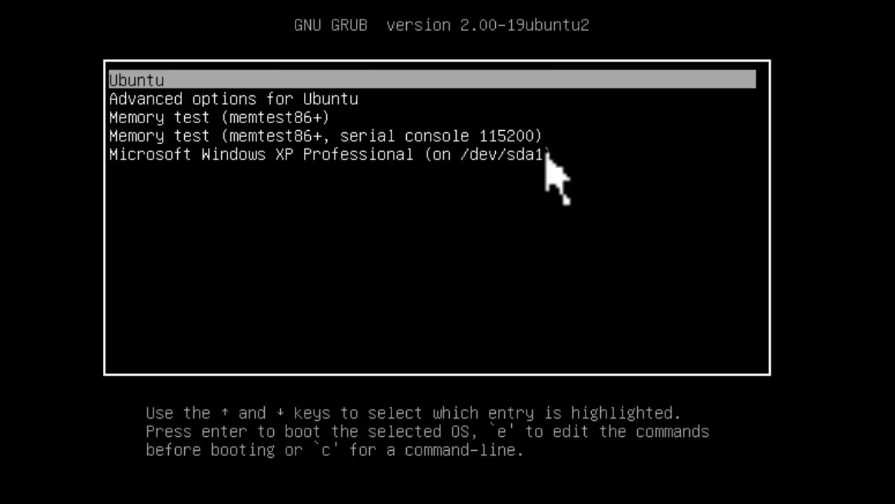
pyautogui.press('Return')
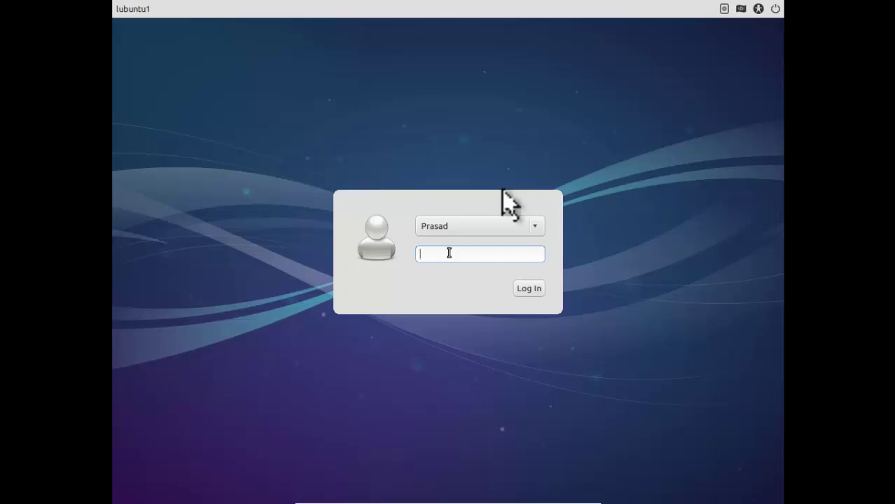
# Step: Log in with the account password, then launch Penguin Canfield from Games and close it
pyautogui.write('******')
pyautogui.press('Return')
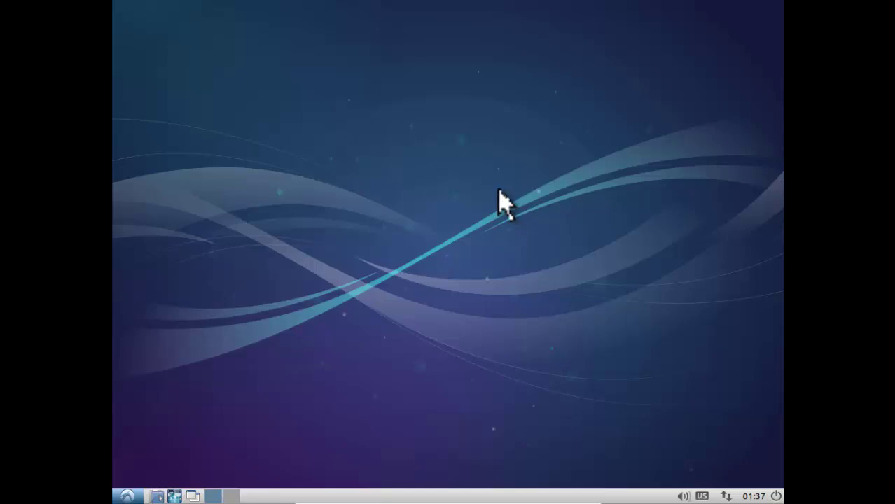
pyautogui.click(127, 495)
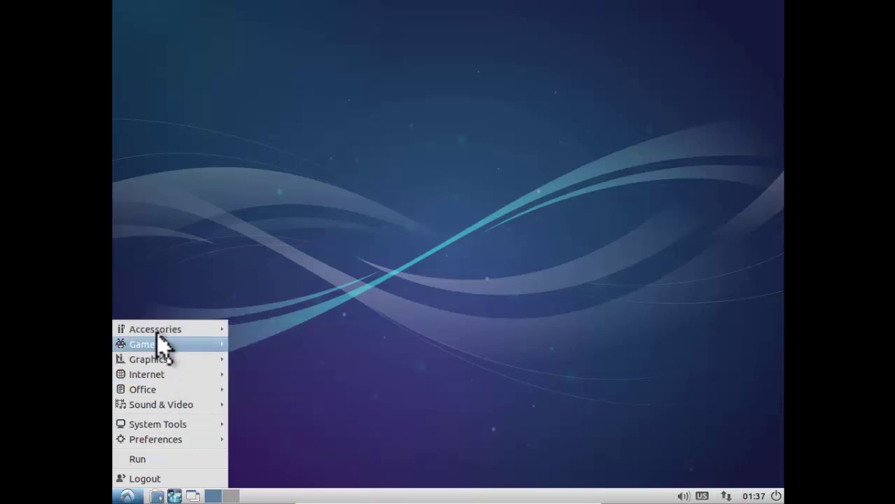
pyautogui.moveTo(149, 345)
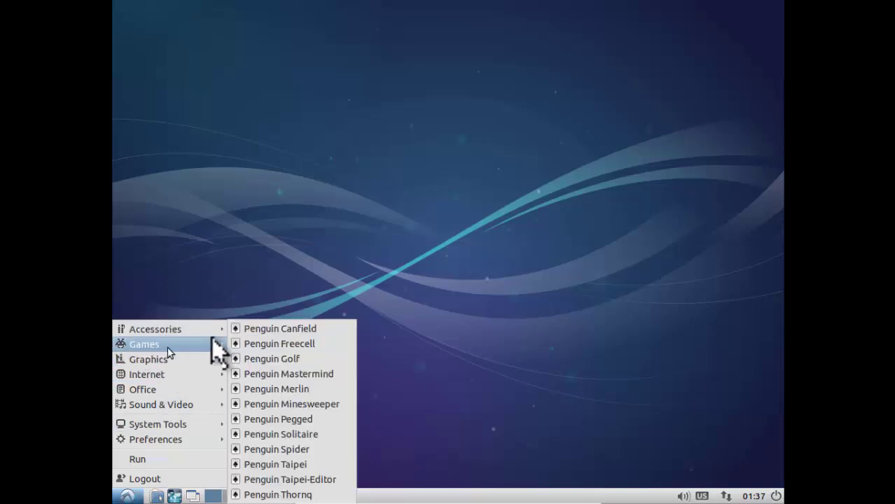
pyautogui.click(269, 329)
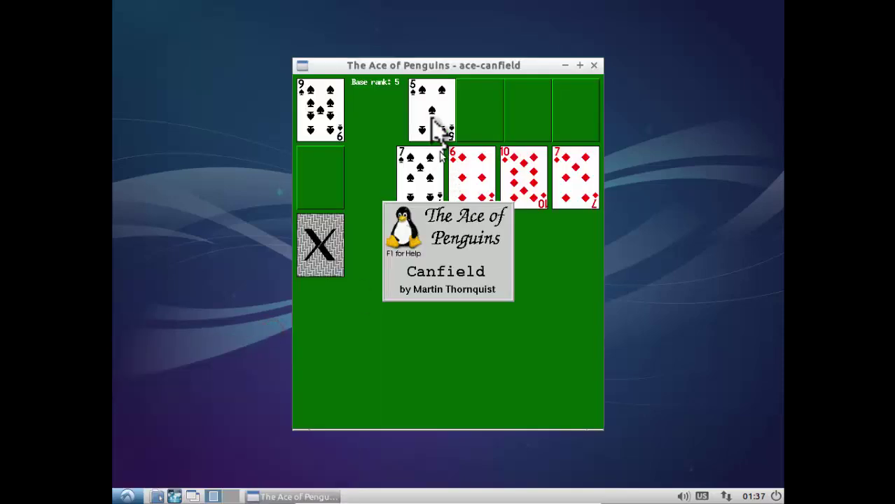
pyautogui.moveTo(430, 67); pyautogui.dragTo(405, 50)
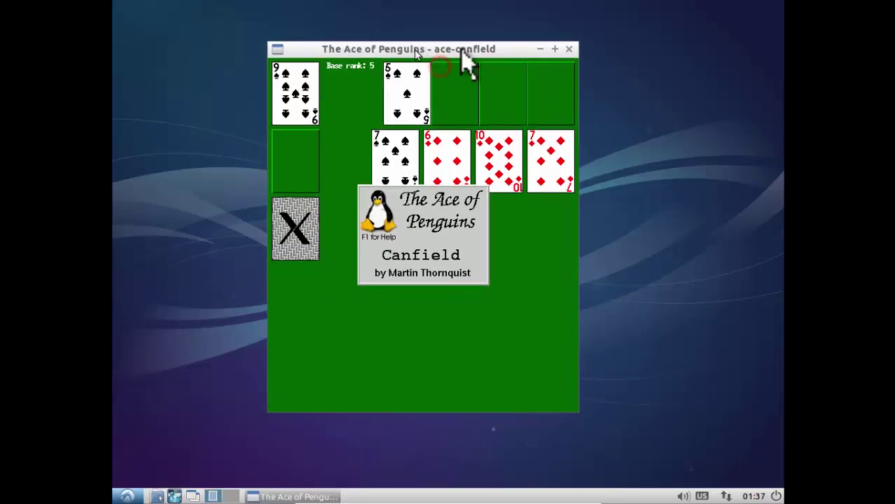
pyautogui.click(569, 49)
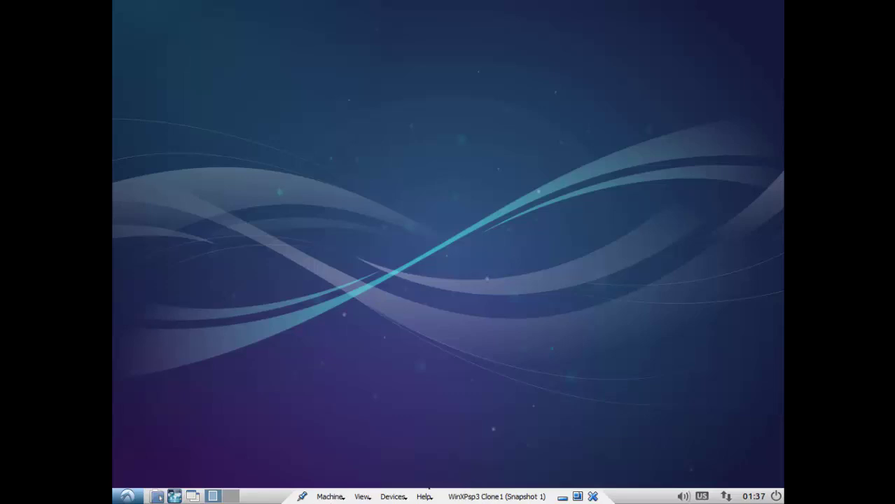
# Step: Open PCManFM on the home folder and confirm in Help > About that it is version 1.1.2
pyautogui.click(156, 497)
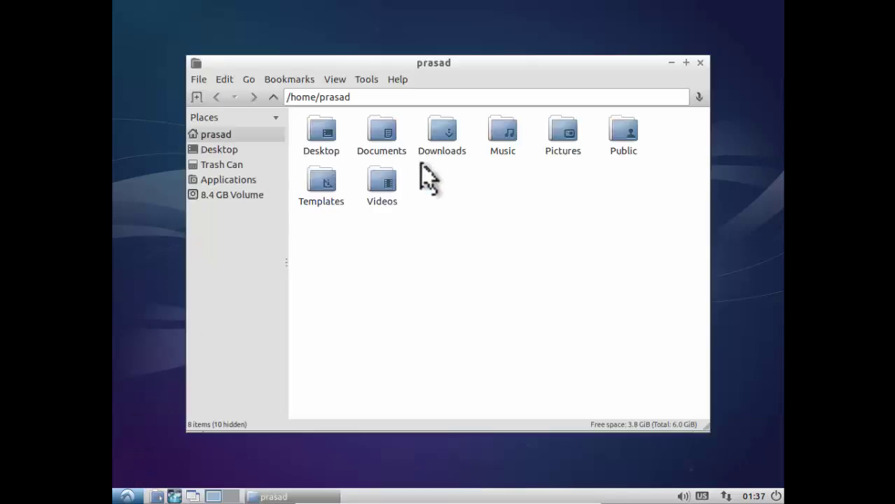
pyautogui.moveTo(501, 59)
pyautogui.mouseDown()
pyautogui.moveTo(452, 28)
pyautogui.moveTo(495, 47)
pyautogui.moveTo(493, 56)
pyautogui.mouseUp()
pyautogui.click(387, 70)
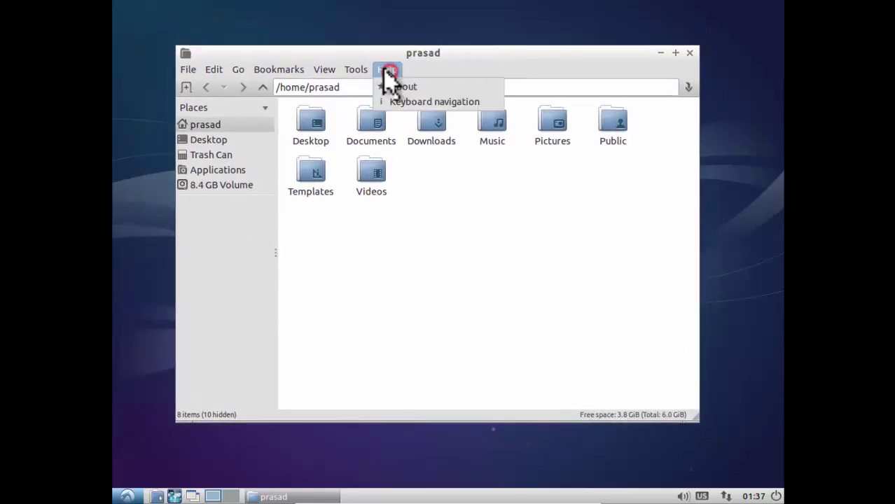
pyautogui.click(392, 98)
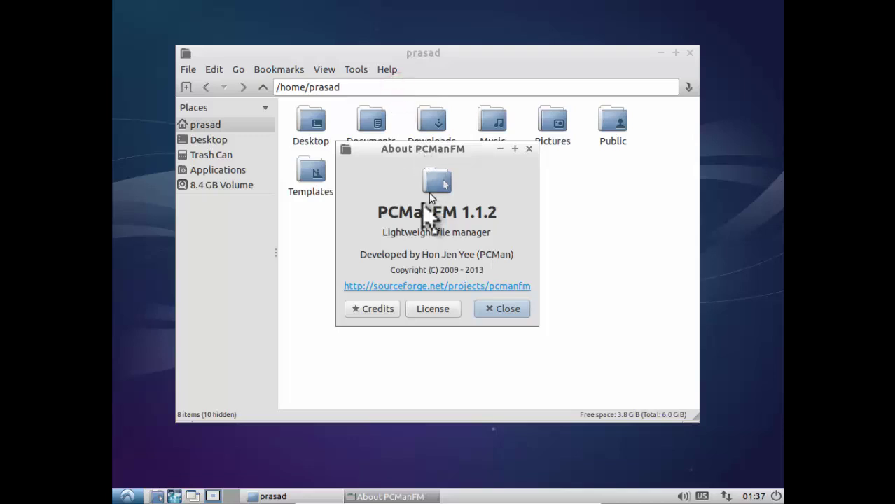
pyautogui.click(528, 149)
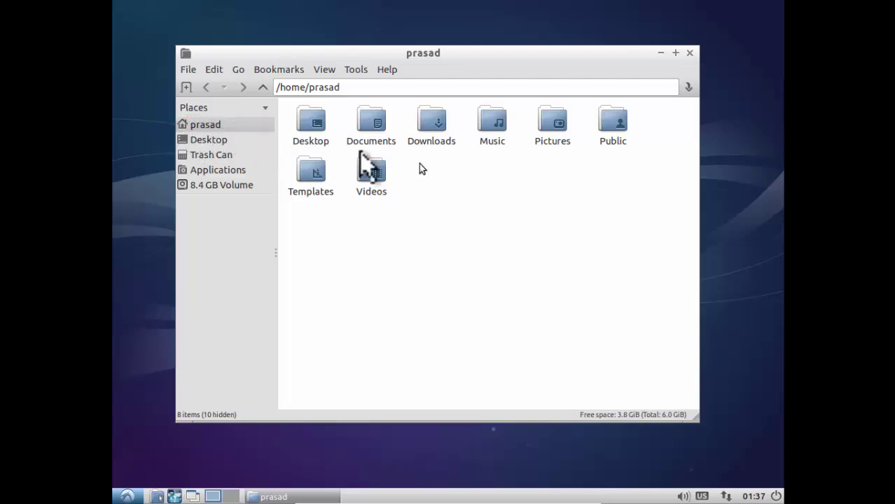
# Step: Open the empty Desktop folder, browse the / tree in Directory Tree view, then return to Places
pyautogui.click(186, 139)
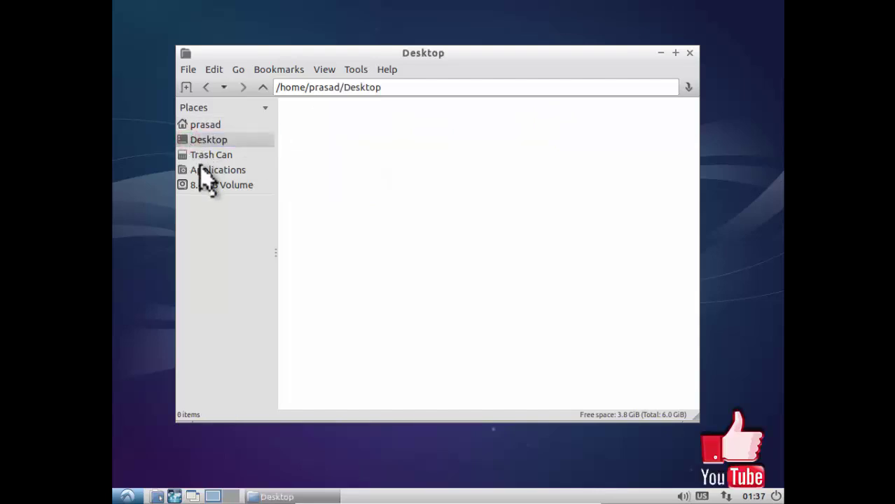
pyautogui.click(198, 111)
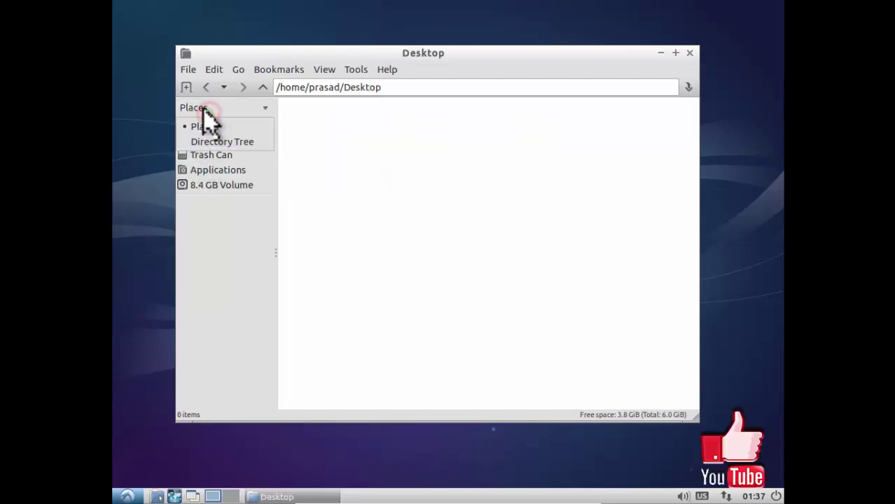
pyautogui.click(205, 140)
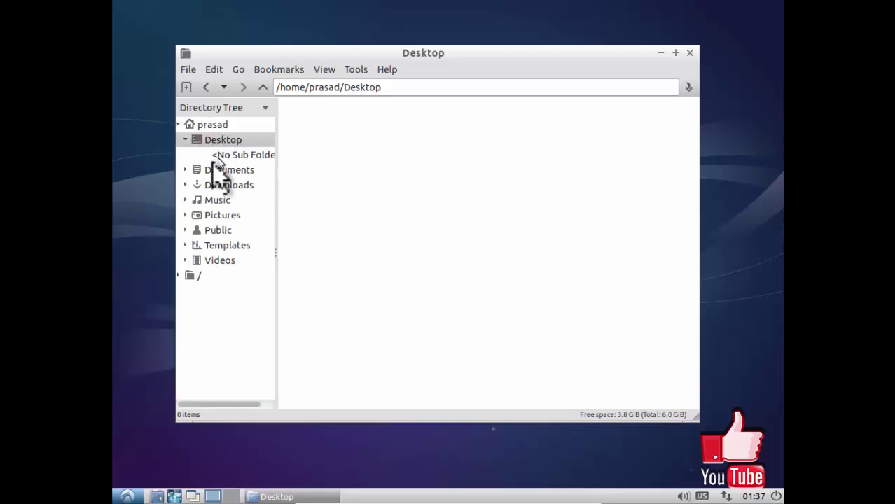
pyautogui.click(178, 275)
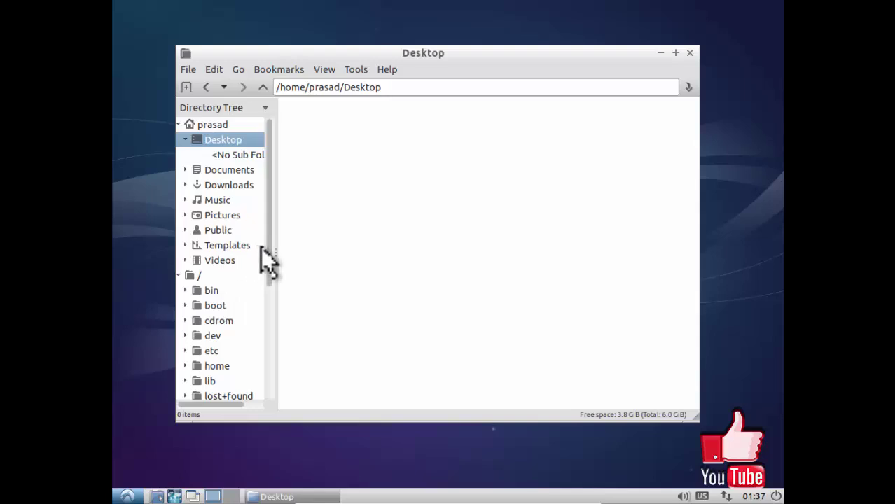
pyautogui.moveTo(266, 256); pyautogui.dragTo(266, 310)
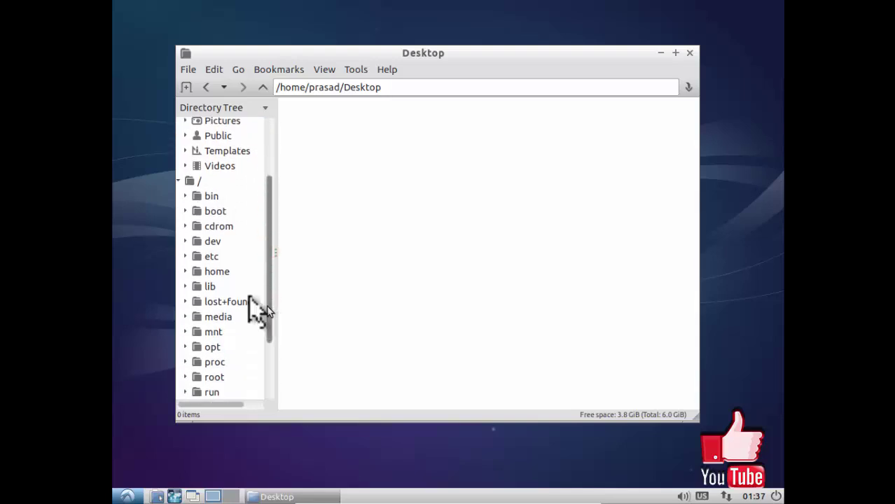
pyautogui.click(178, 181)
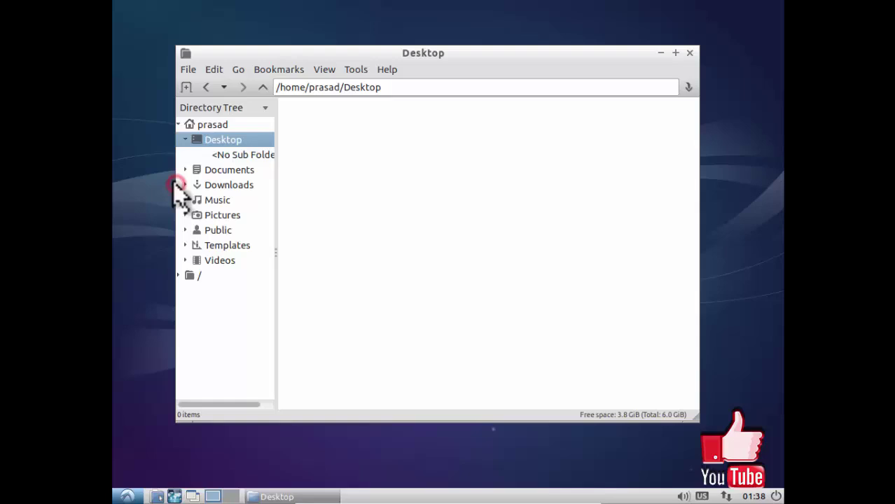
pyautogui.click(213, 105)
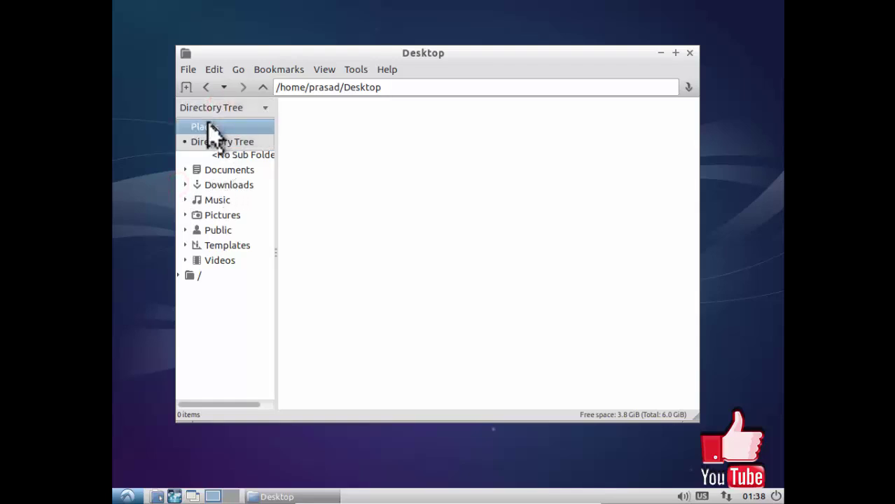
pyautogui.click(208, 126)
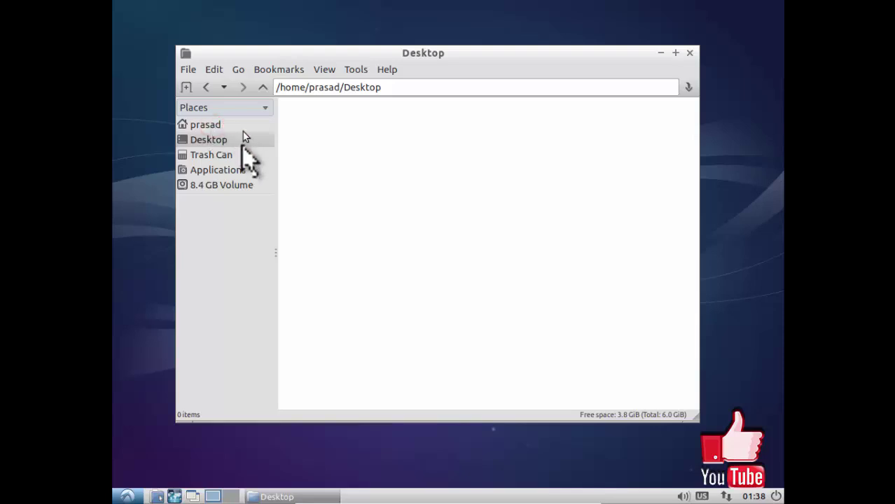
# Step: Mount the 8.4 GB Windows XP volume by entering the account password, then close PCManFM
pyautogui.click(214, 185)
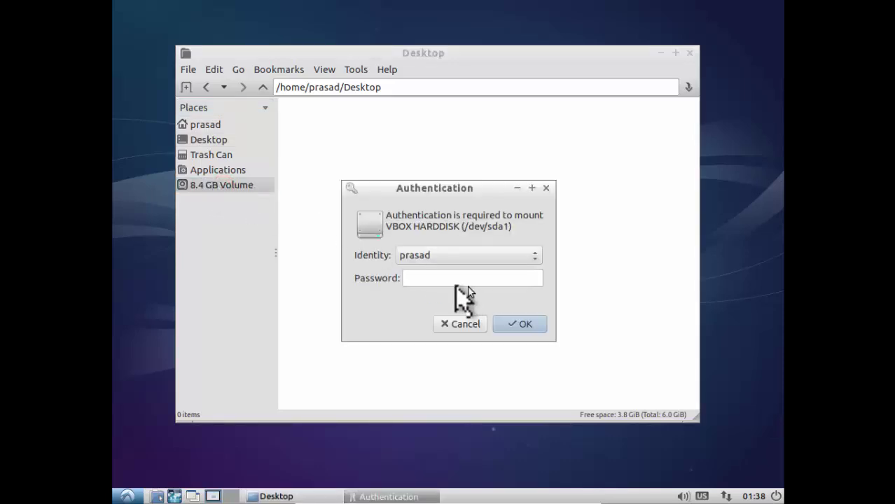
pyautogui.click(436, 278)
pyautogui.press('Return')
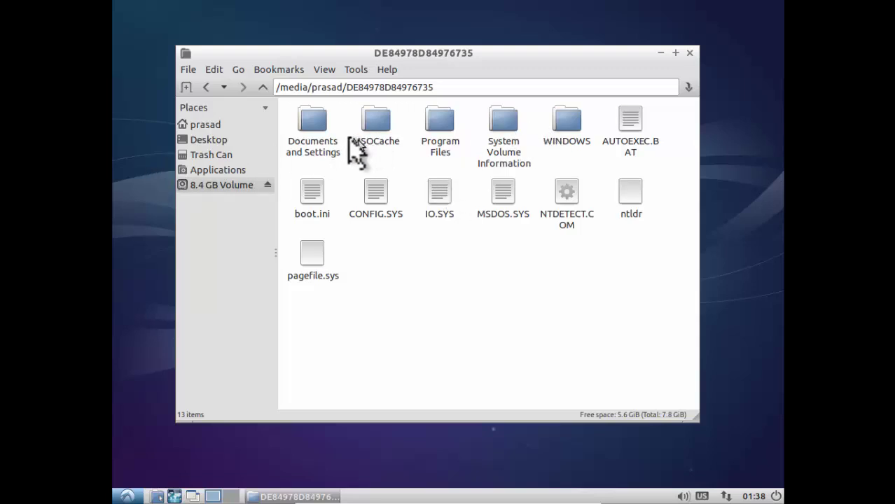
pyautogui.click(690, 52)
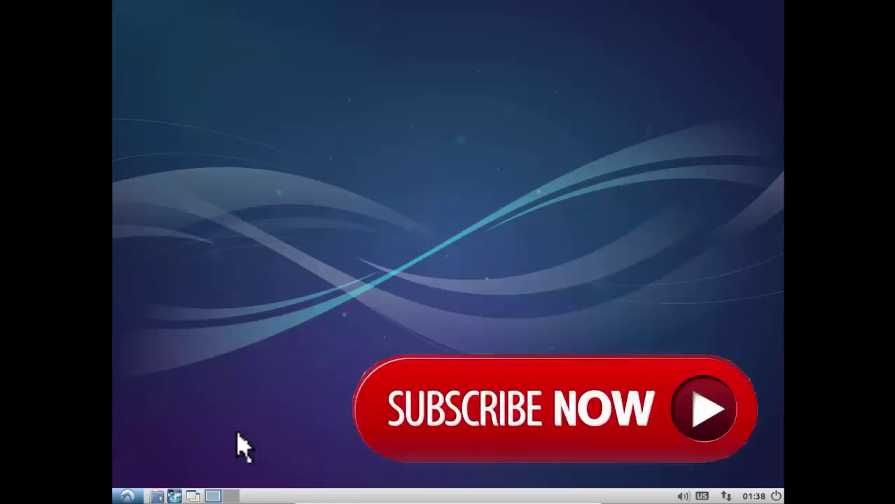
pyautogui.click(126, 497)
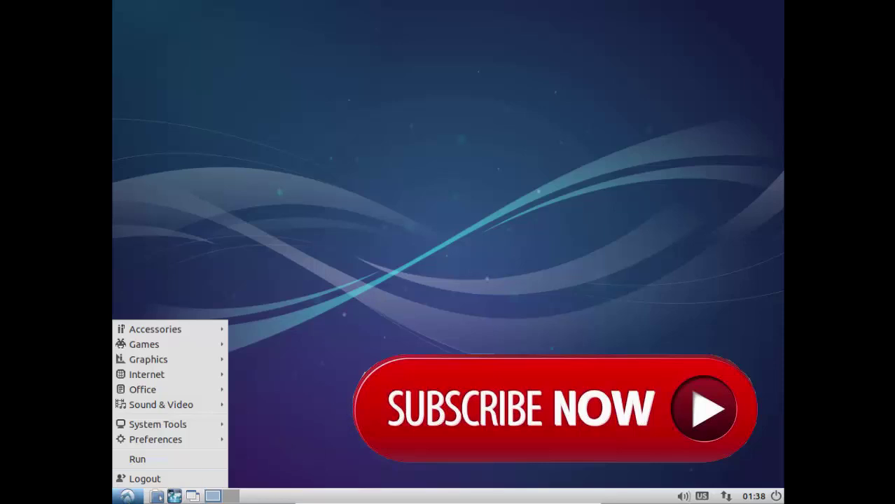
pyautogui.press('Escape')
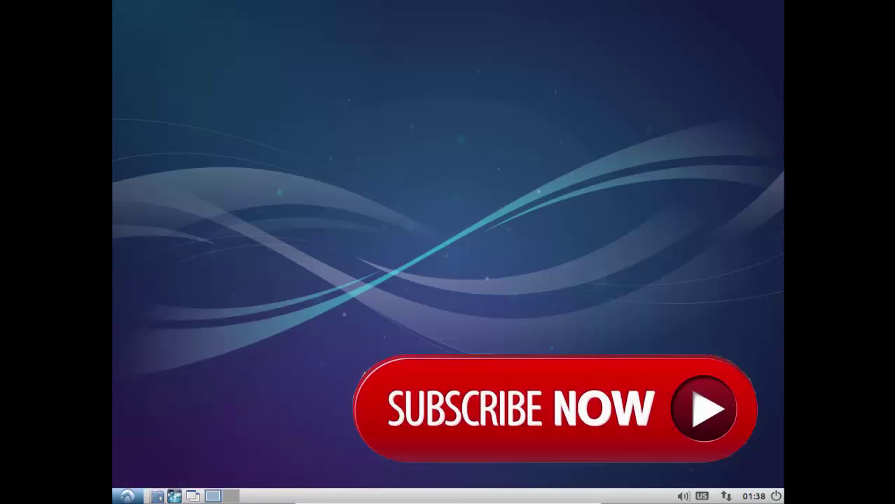